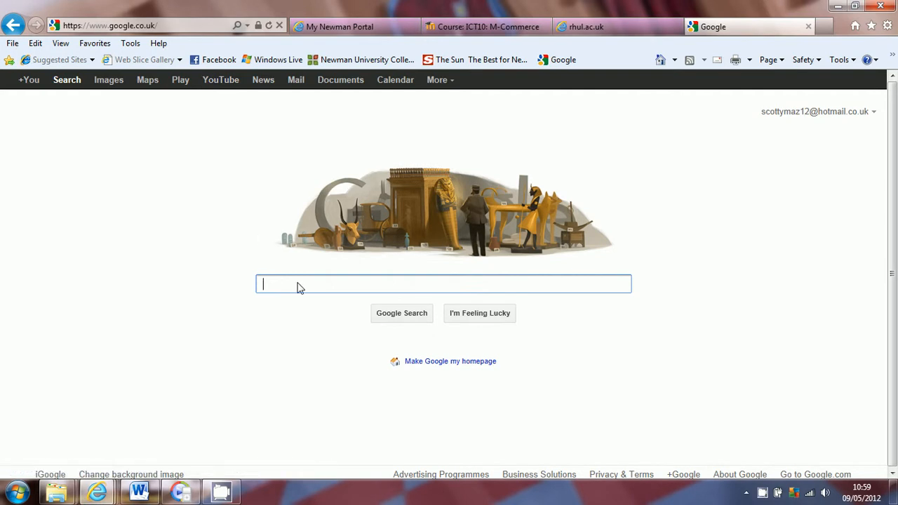
Search Google for 'survey' and open the official SurveyMonkey website from the results.
{"action": "type", "text": "surv ey"}
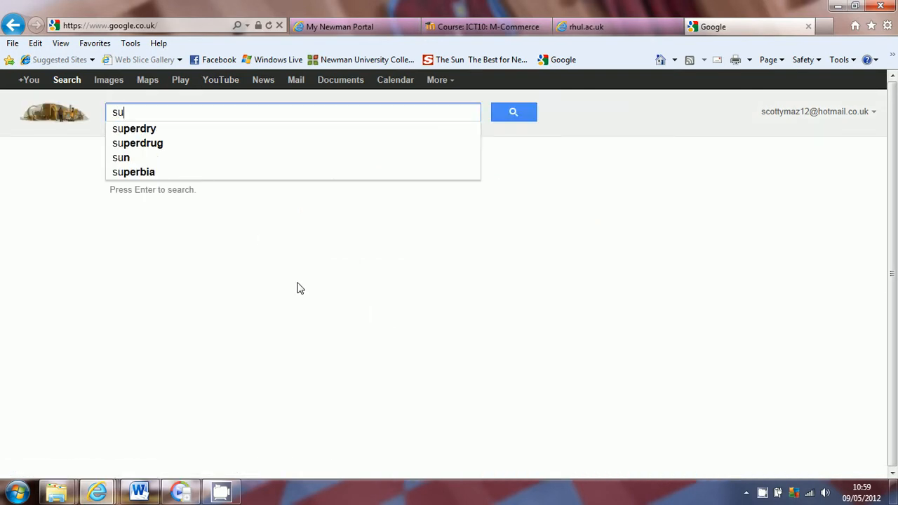
{"action": "key", "text": "BackSpace"}
{"action": "key", "text": "BackSpace"}
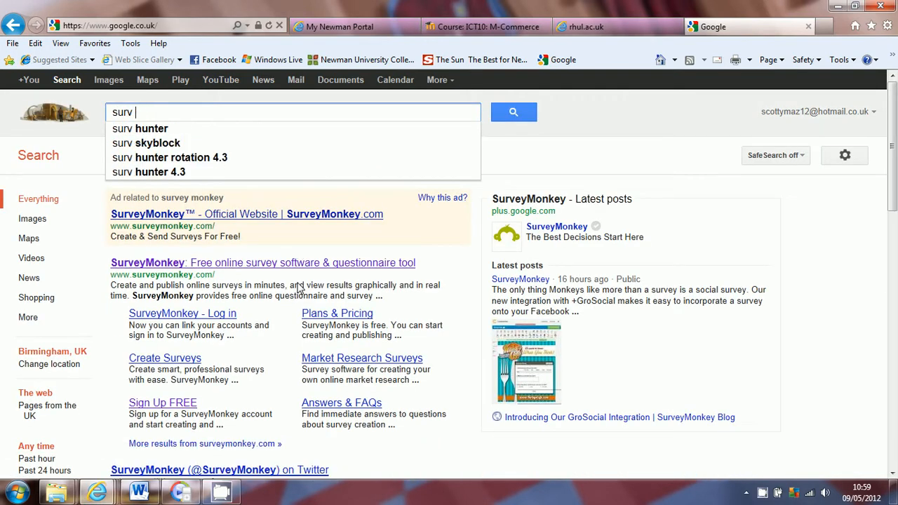
{"action": "type", "text": "ey"}
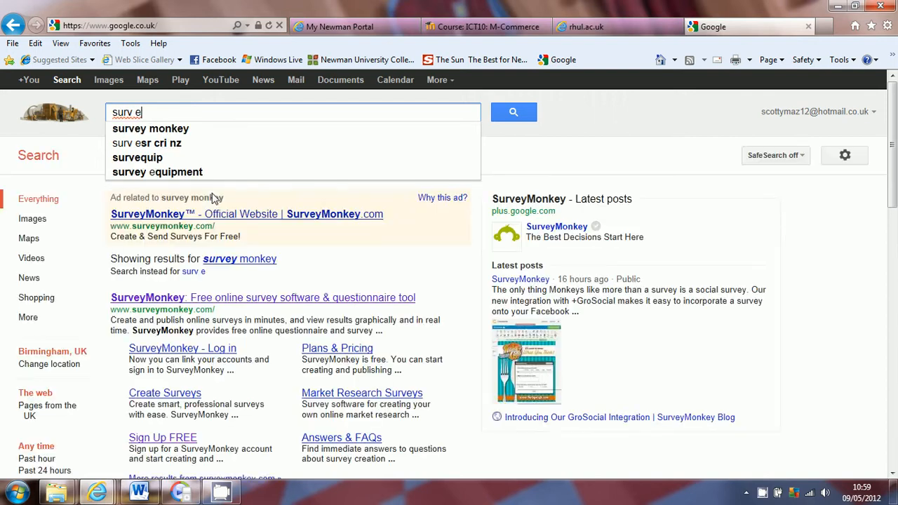
{"action": "left_click", "coordinate": [216, 300]}
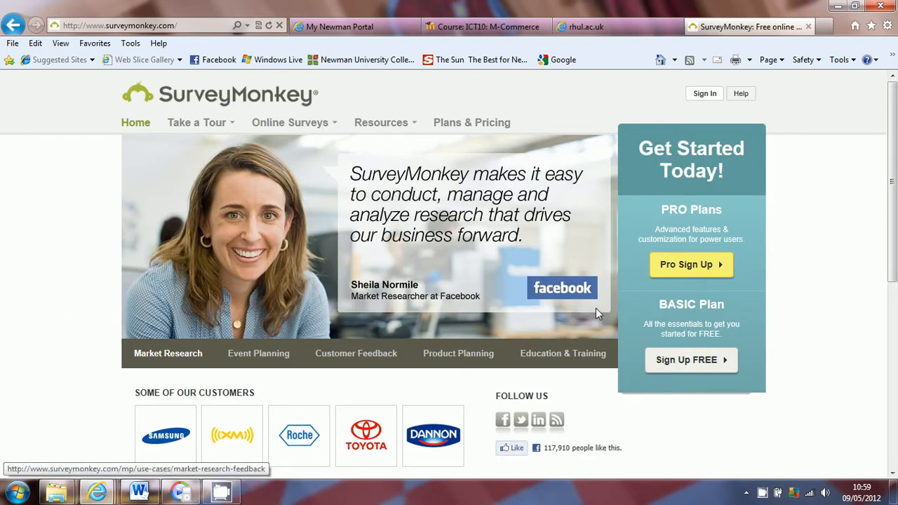
Start a free SurveyMonkey sign-up and choose Sign Up with Facebook.
{"action": "left_click", "coordinate": [710, 358]}
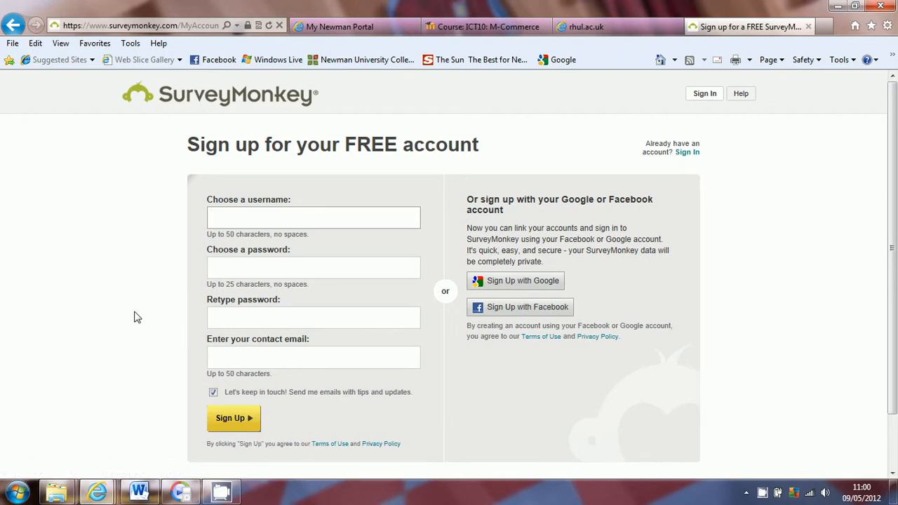
{"action": "scroll", "coordinate": [137, 317], "scroll_direction": "down", "scroll_amount": 2}
{"action": "scroll", "coordinate": [137, 317], "scroll_direction": "up", "scroll_amount": 2}
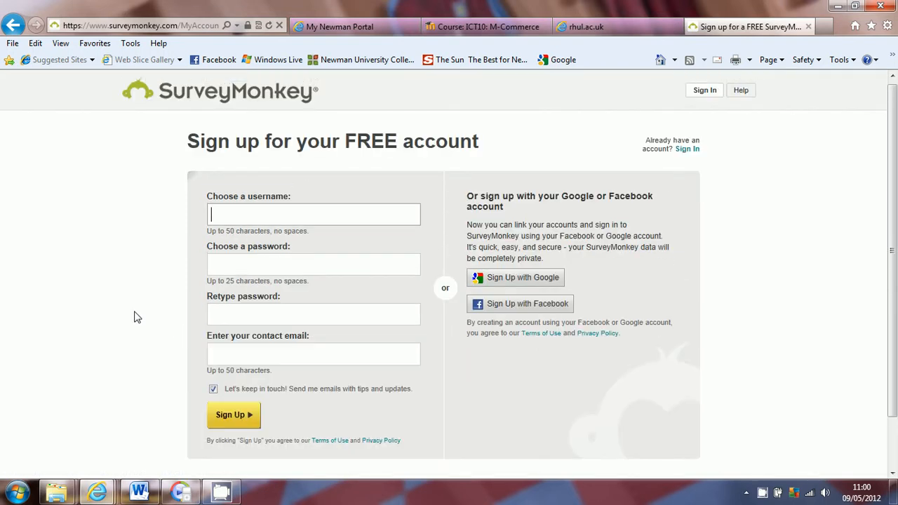
{"action": "left_click", "coordinate": [522, 306]}
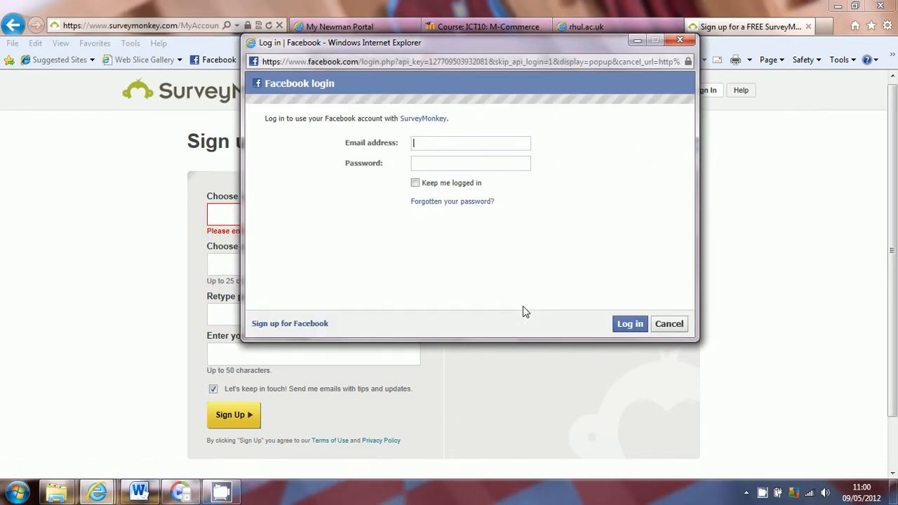
Log in with the Facebook account's e-mail address and password.
{"action": "key", "text": "Tab"}
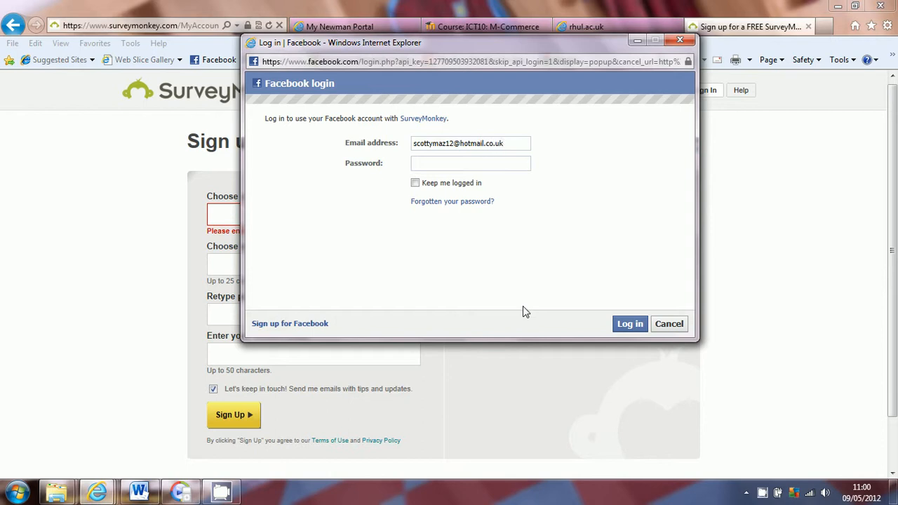
{"action": "type", "text": "**********"}
{"action": "key", "text": "Return"}
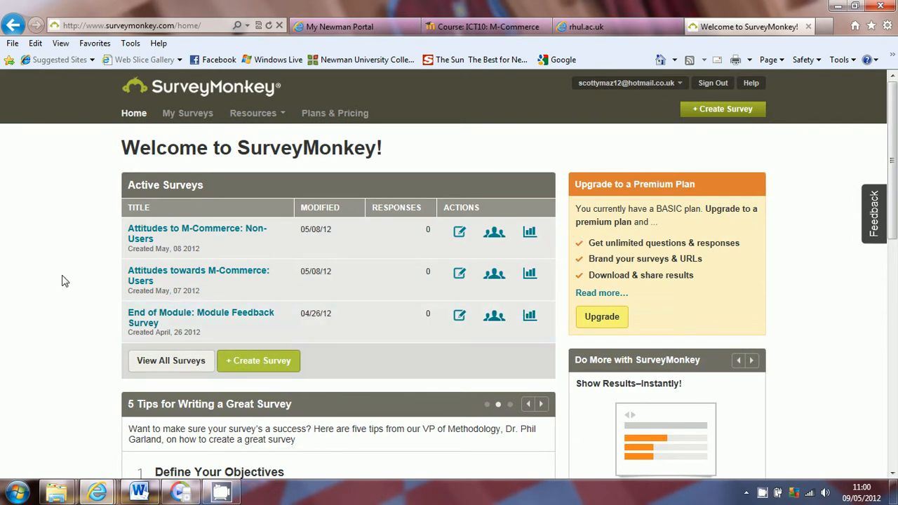
Create a new survey titled 'Component 1 Survey', leaving the category unset.
{"action": "scroll", "coordinate": [61, 281], "scroll_direction": "down", "scroll_amount": 4}
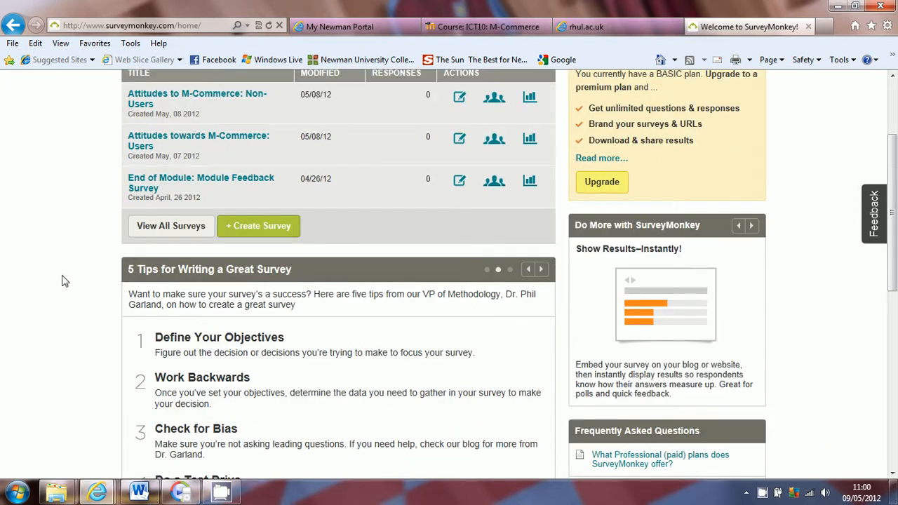
{"action": "scroll", "coordinate": [61, 280], "scroll_direction": "up", "scroll_amount": 4}
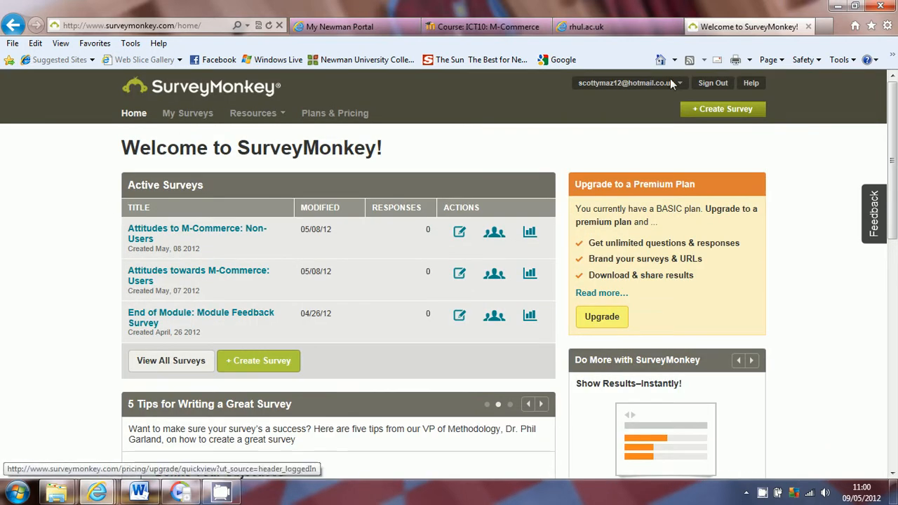
{"action": "left_click", "coordinate": [701, 109]}
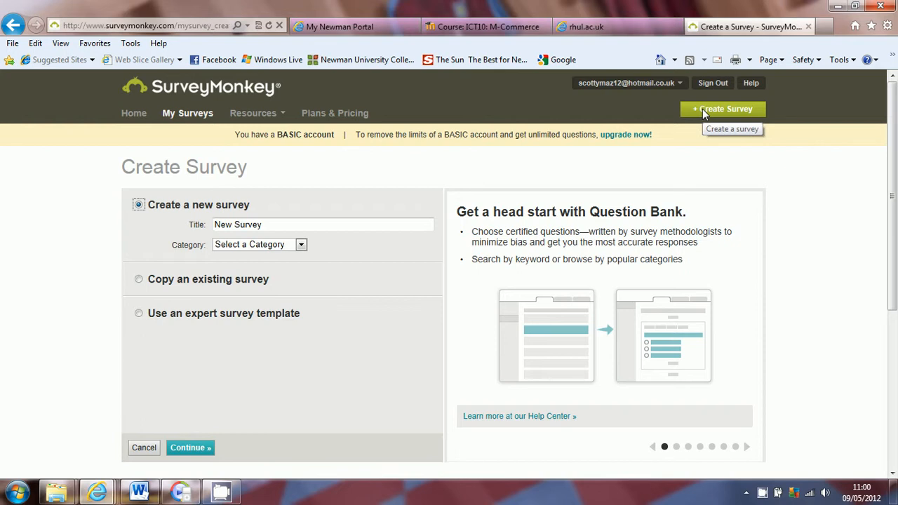
{"action": "left_click", "coordinate": [266, 224]}
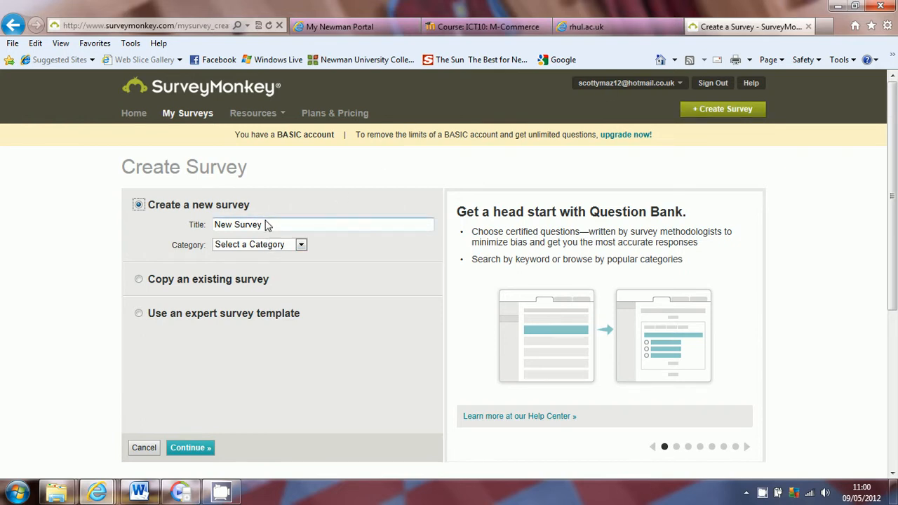
{"action": "left_click", "coordinate": [266, 226]}
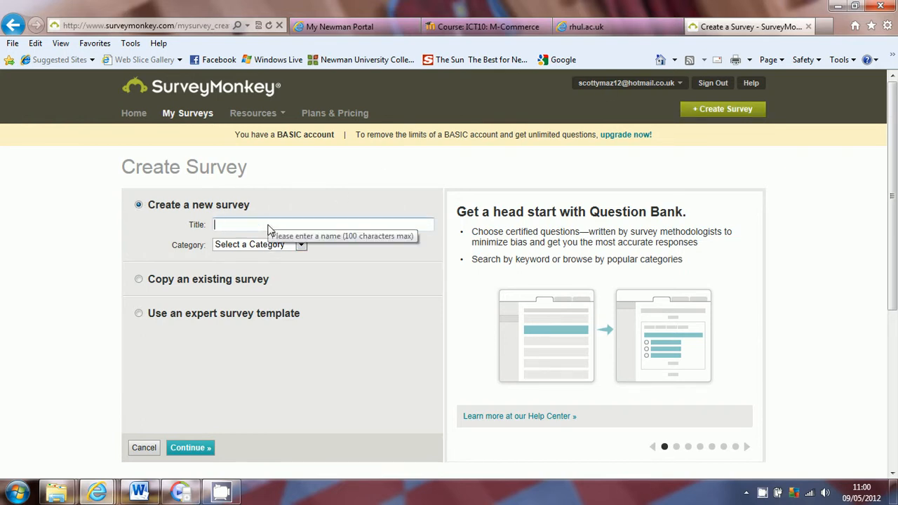
{"action": "type", "text": "Component 1 Survey"}
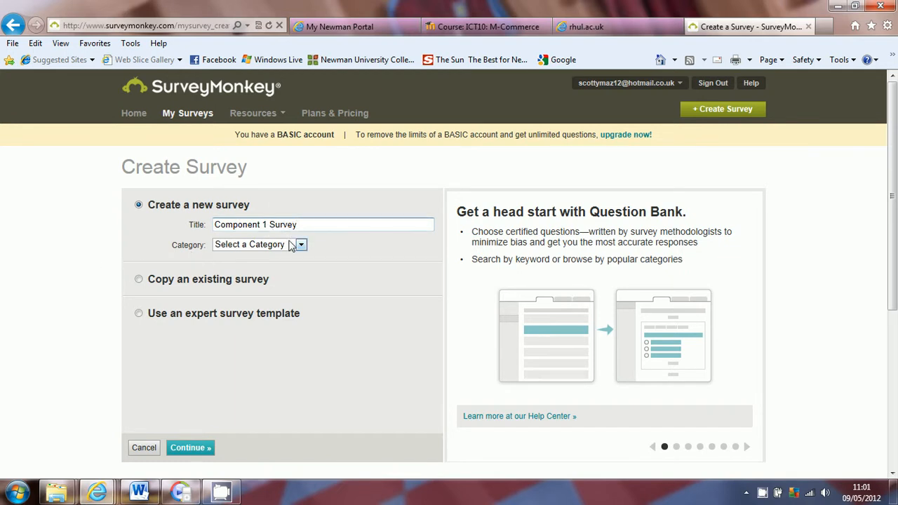
{"action": "left_click", "coordinate": [261, 245]}
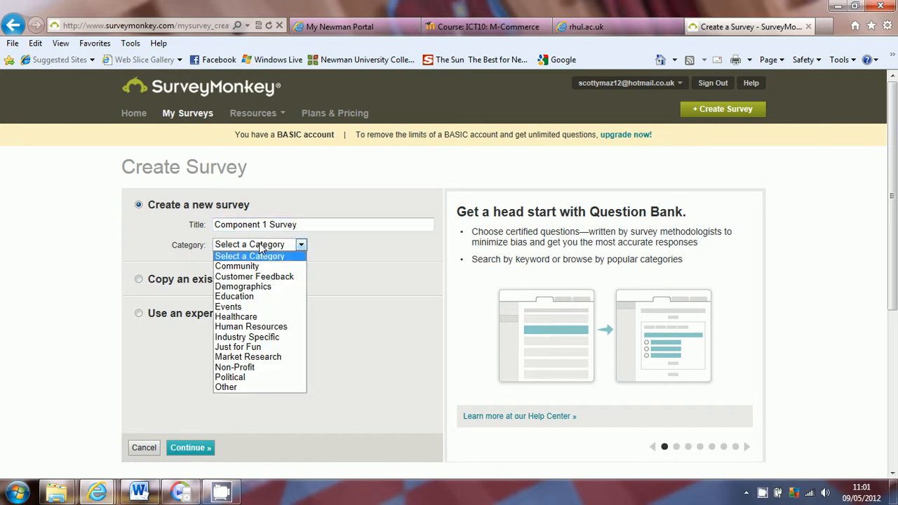
{"action": "left_click", "coordinate": [82, 314]}
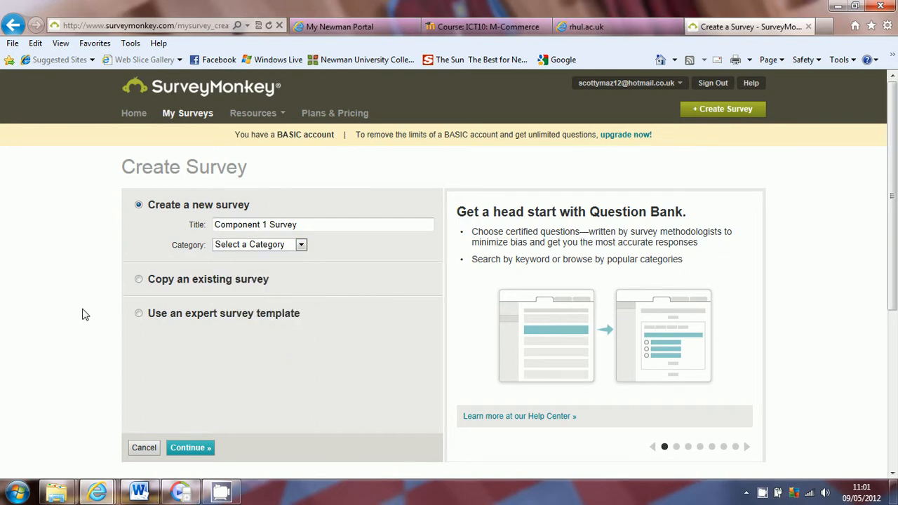
{"action": "scroll", "coordinate": [83, 314], "scroll_direction": "down", "scroll_amount": 2}
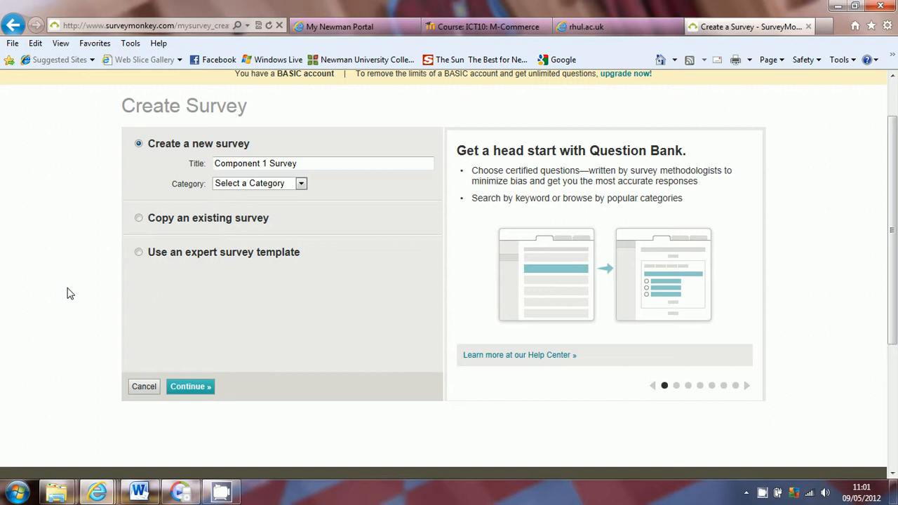
Continue to the survey editor, try the Chestnut and Panda themes, then apply Summer.
{"action": "left_click", "coordinate": [195, 392]}
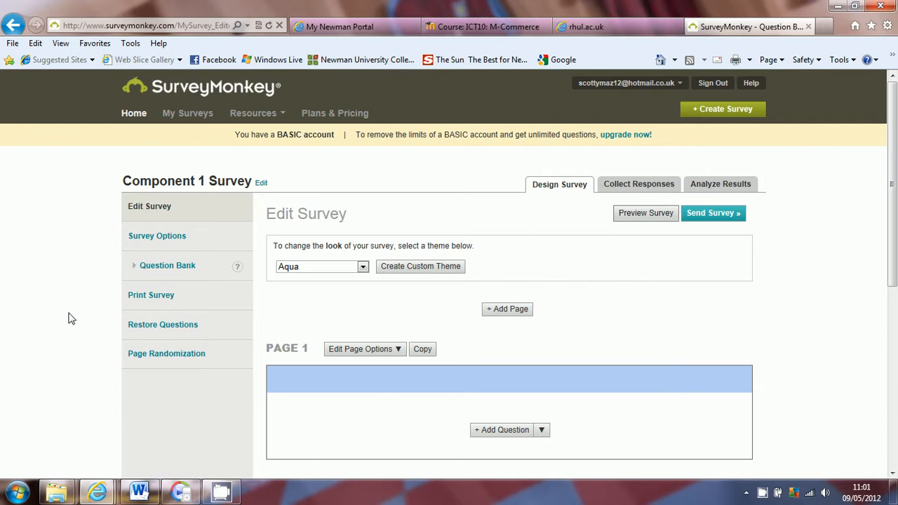
{"action": "scroll", "coordinate": [68, 318], "scroll_direction": "down", "scroll_amount": 1}
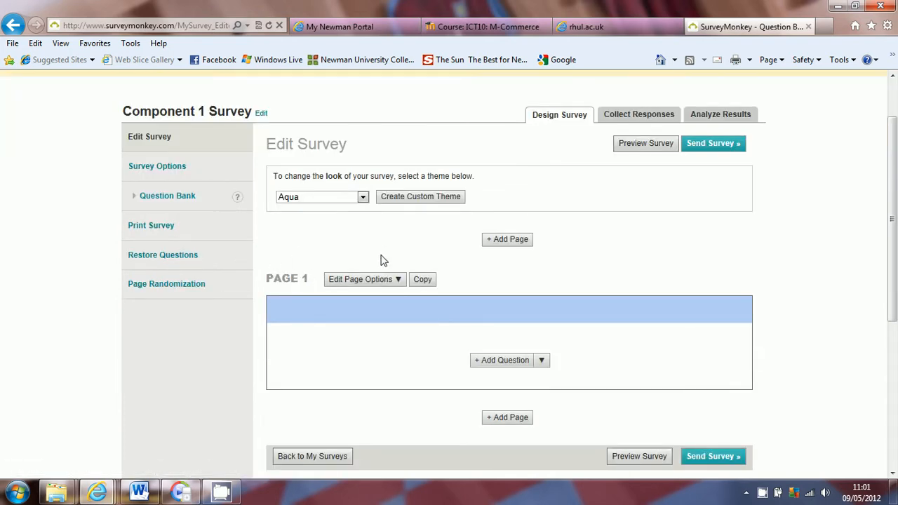
{"action": "left_click", "coordinate": [363, 197]}
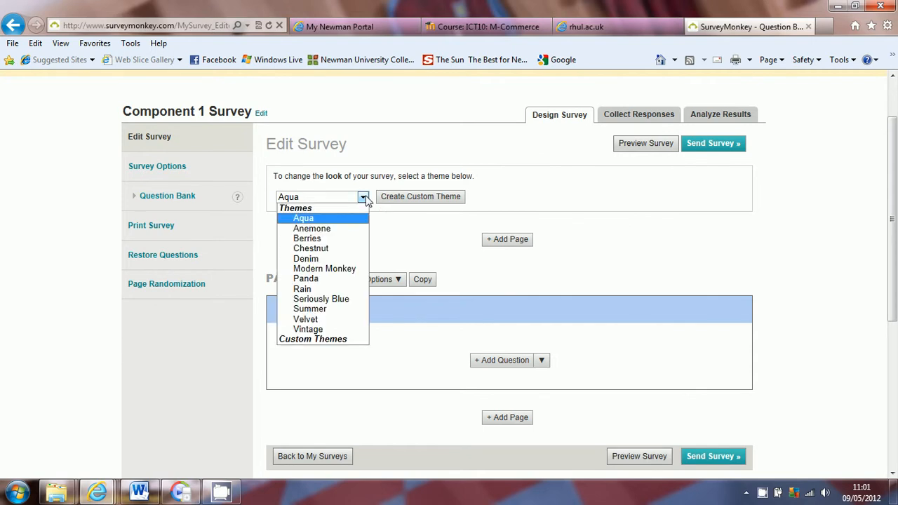
{"action": "left_click", "coordinate": [321, 249]}
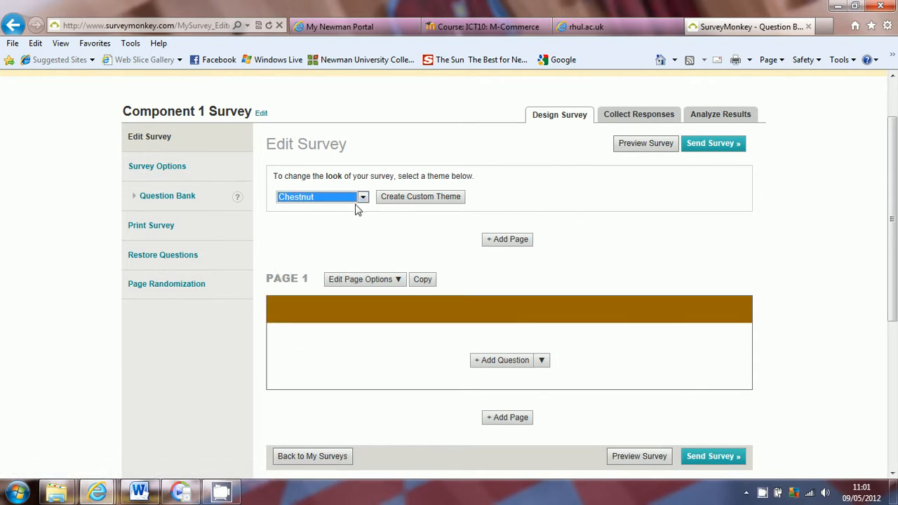
{"action": "left_click", "coordinate": [363, 197]}
{"action": "left_click", "coordinate": [336, 280]}
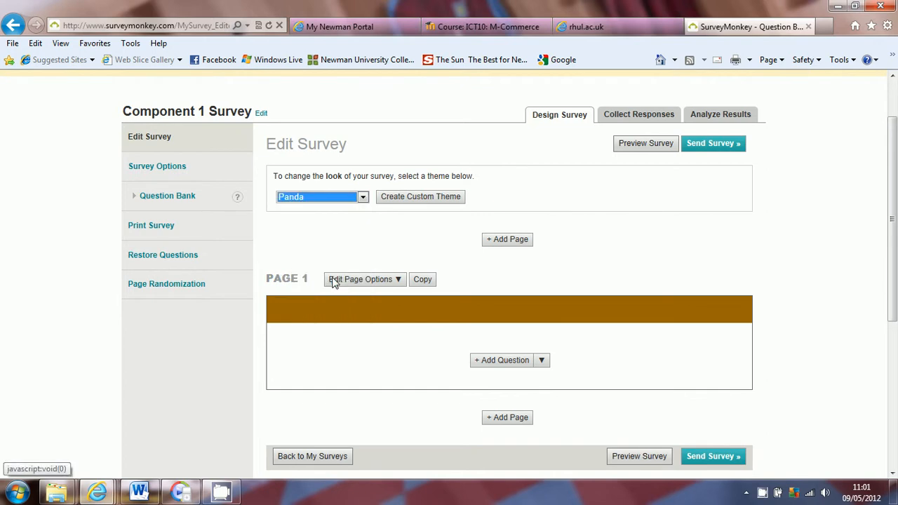
{"action": "left_click", "coordinate": [363, 197]}
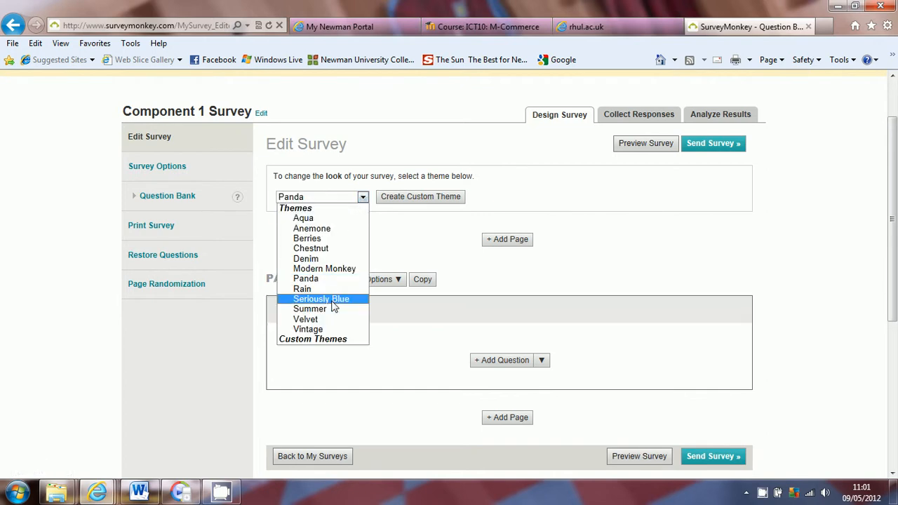
{"action": "left_click", "coordinate": [330, 309]}
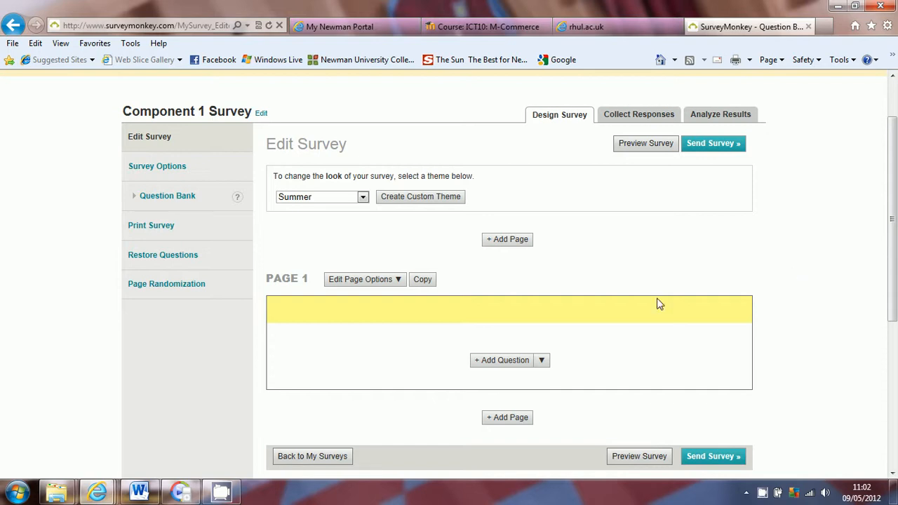
Add a question reading 'What types of devices do you commonly use for carrying out your m-commerce activities?'.
{"action": "left_click", "coordinate": [506, 361]}
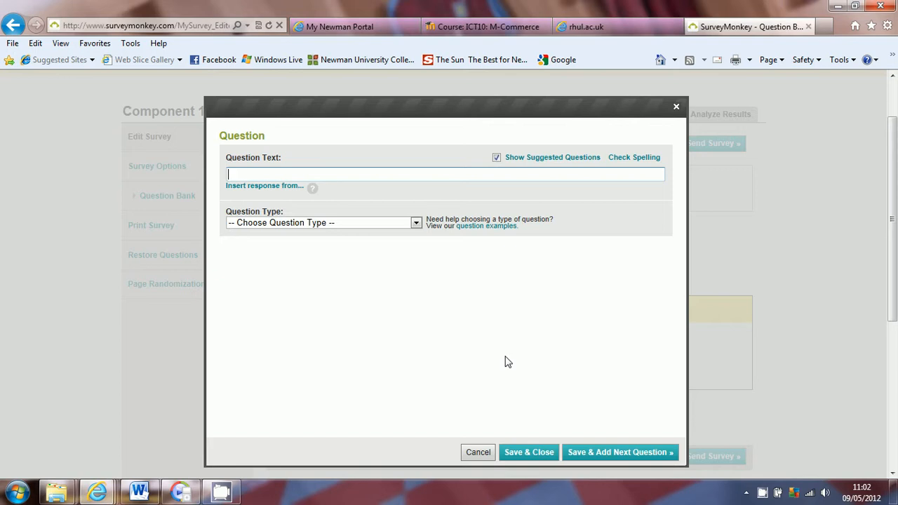
{"action": "type", "text": "What types of"}
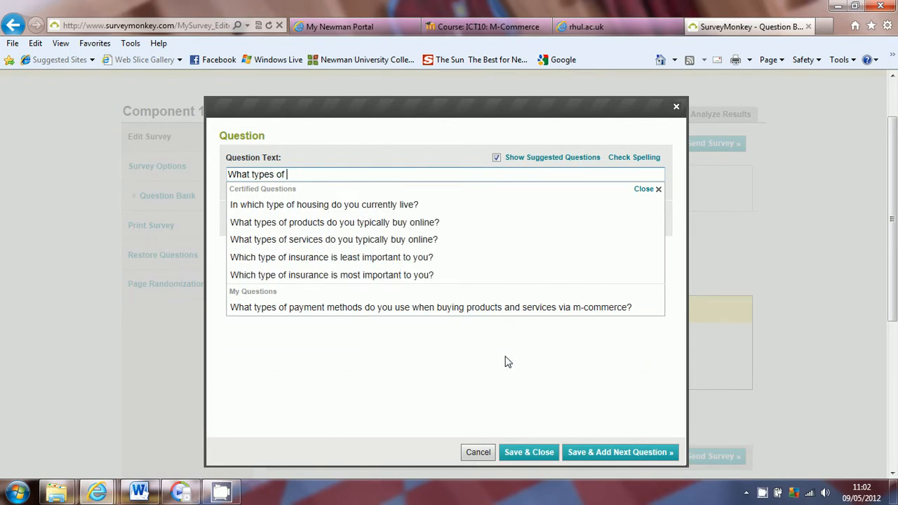
{"action": "type", "text": " devices do you comm"}
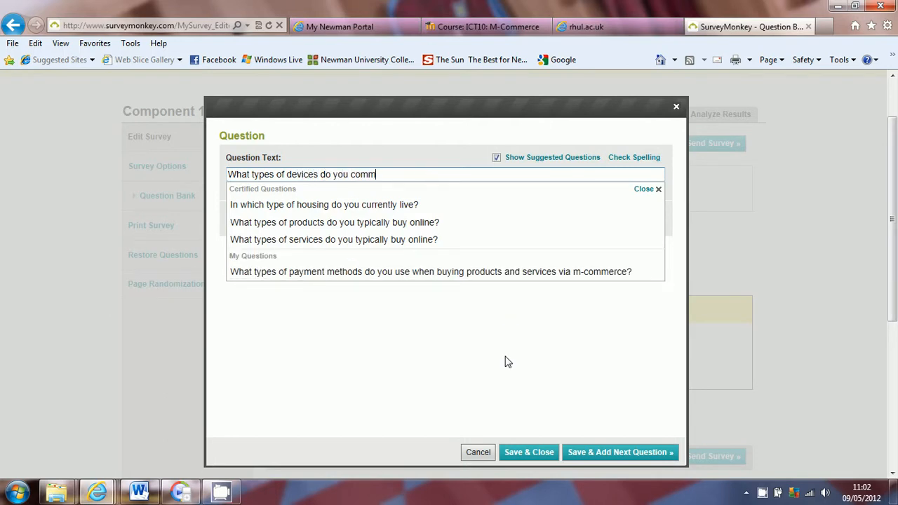
{"action": "type", "text": "only use for"}
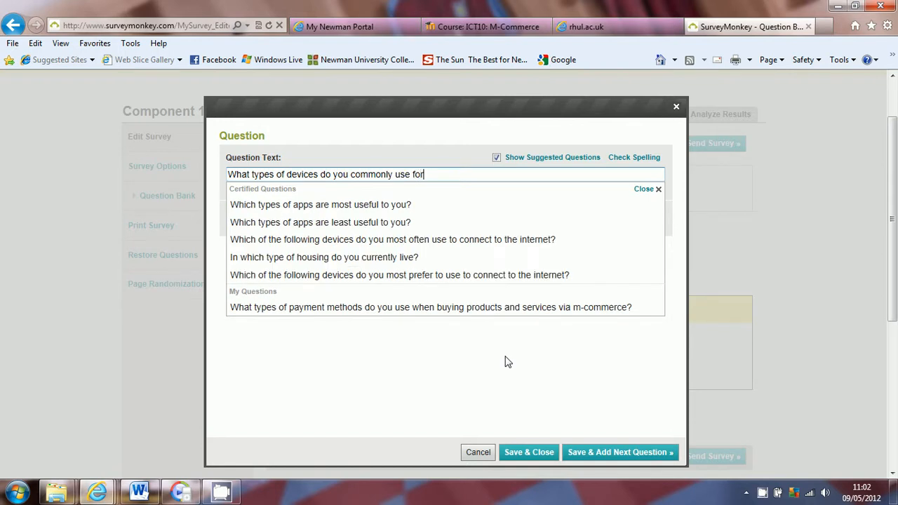
{"action": "type", "text": " carrying out"}
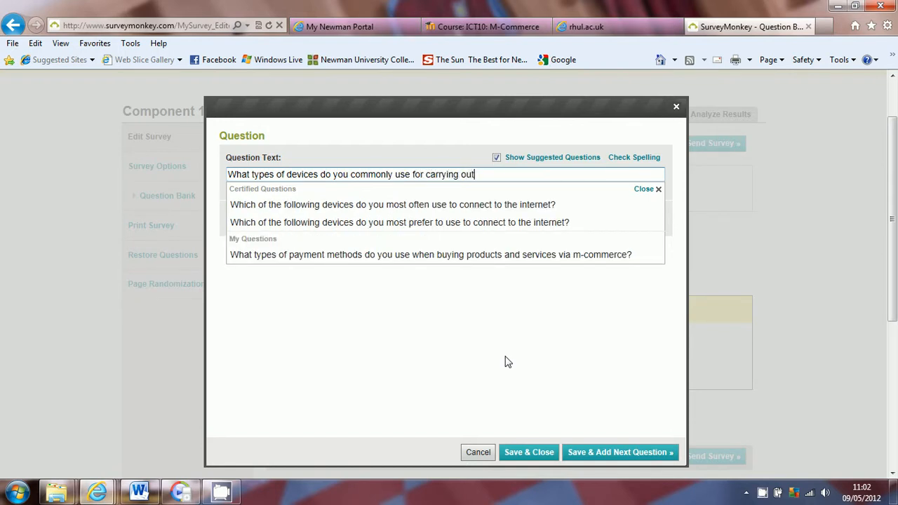
{"action": "type", "text": " your m0"}
{"action": "key", "text": "BackSpace"}
{"action": "type", "text": "-commerce "}
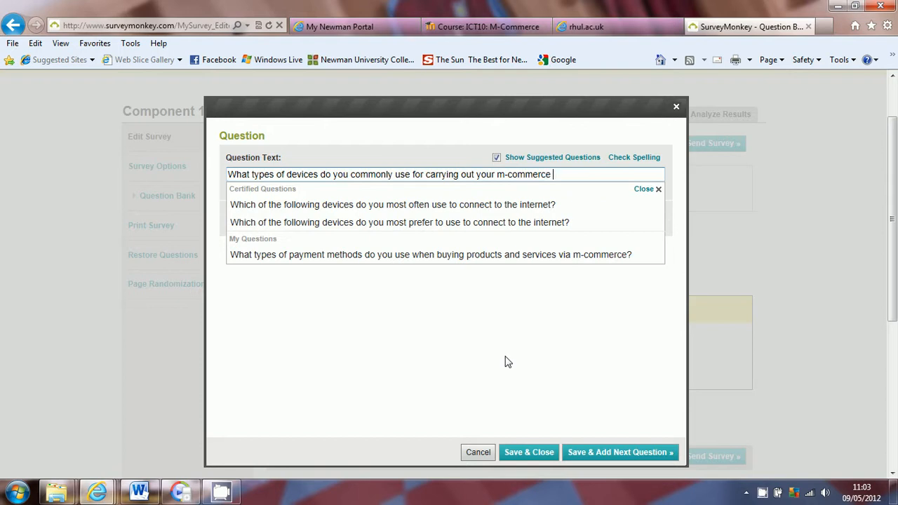
{"action": "type", "text": "activities?"}
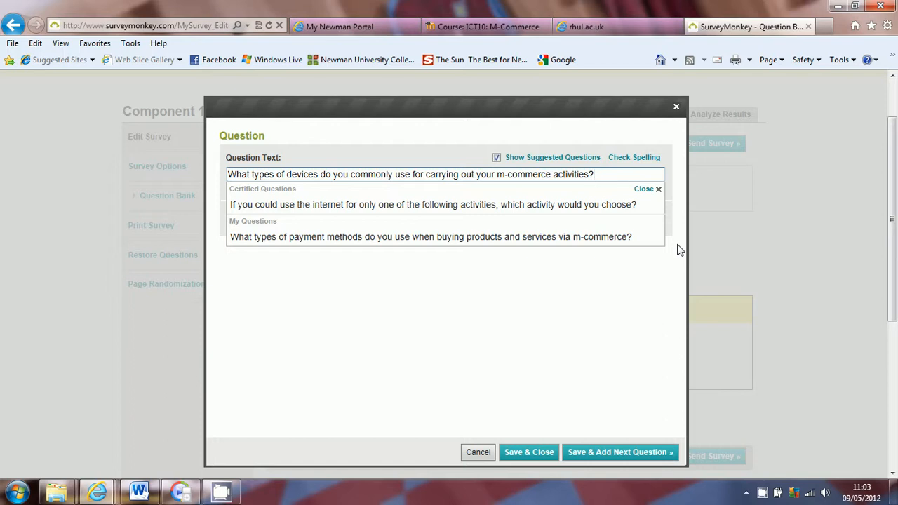
{"action": "left_click", "coordinate": [658, 190]}
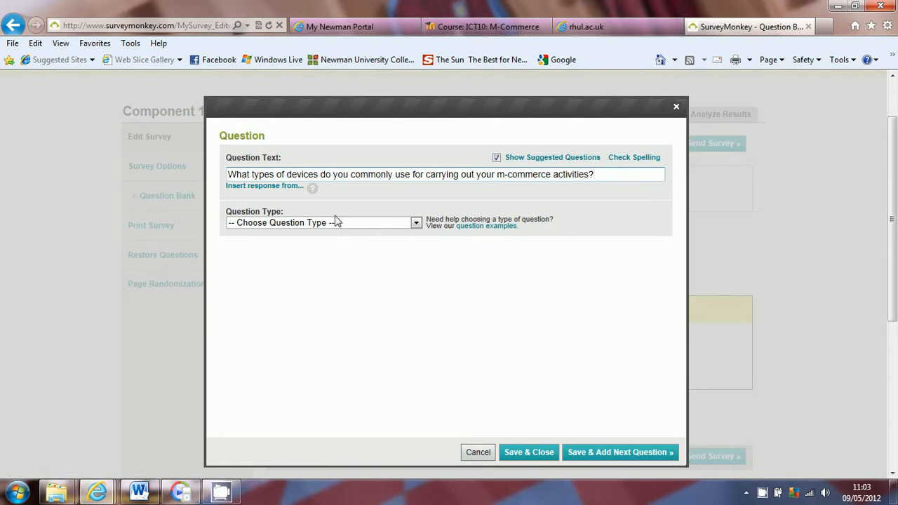
Choose Multiple Choice (Multiple Answers) with choices displayed as Buttons (1 column).
{"action": "left_click", "coordinate": [298, 223]}
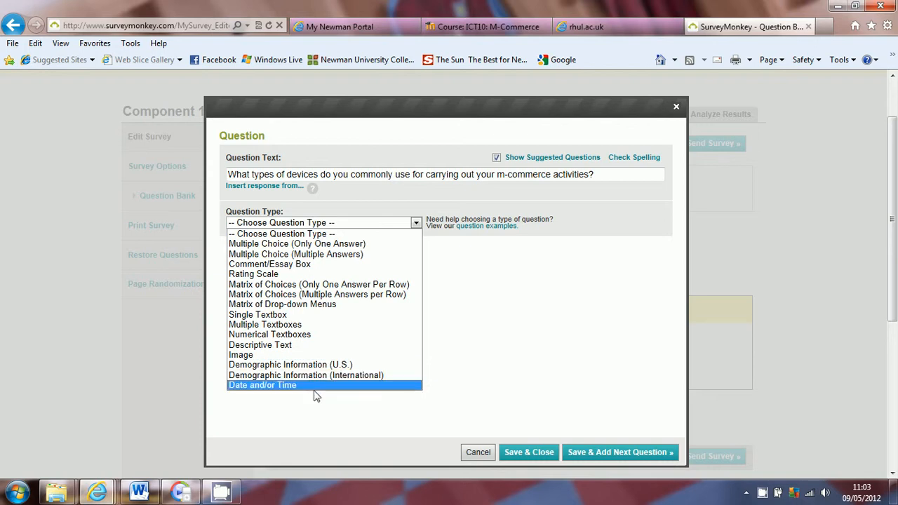
{"action": "left_click", "coordinate": [300, 254]}
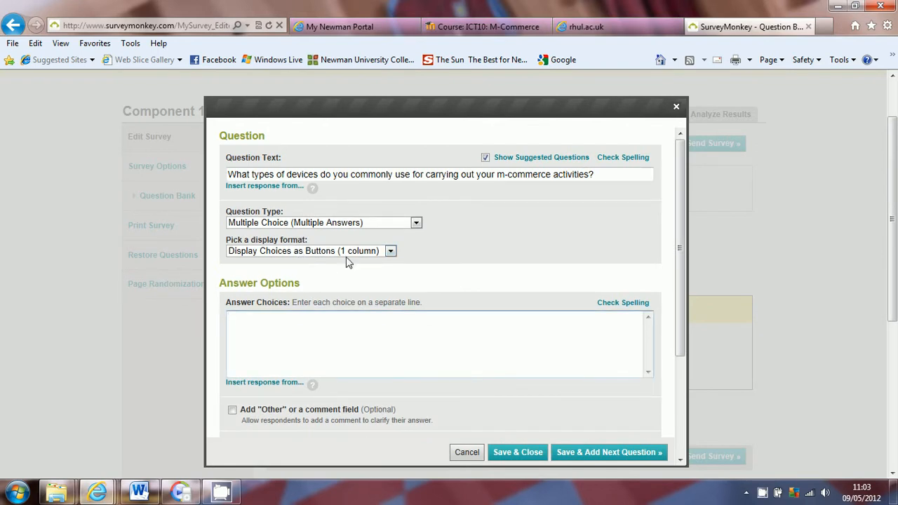
{"action": "left_click", "coordinate": [356, 254]}
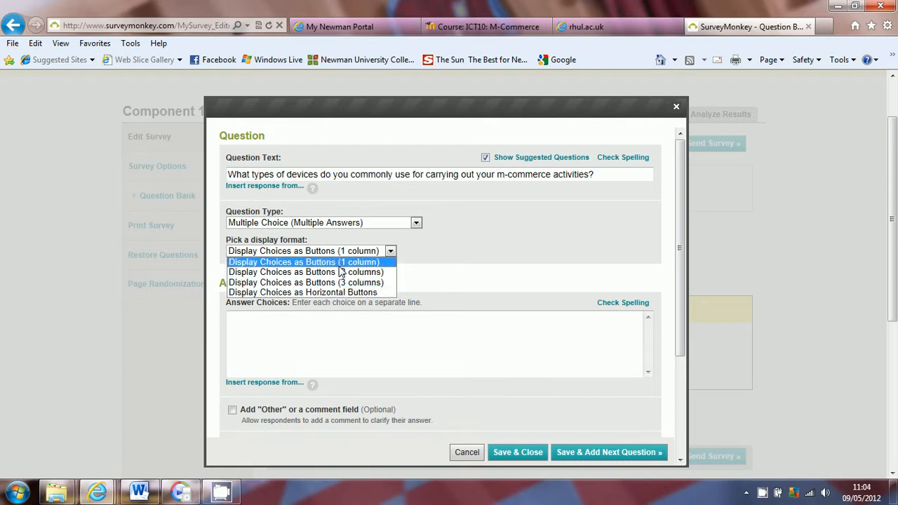
{"action": "left_click", "coordinate": [354, 267]}
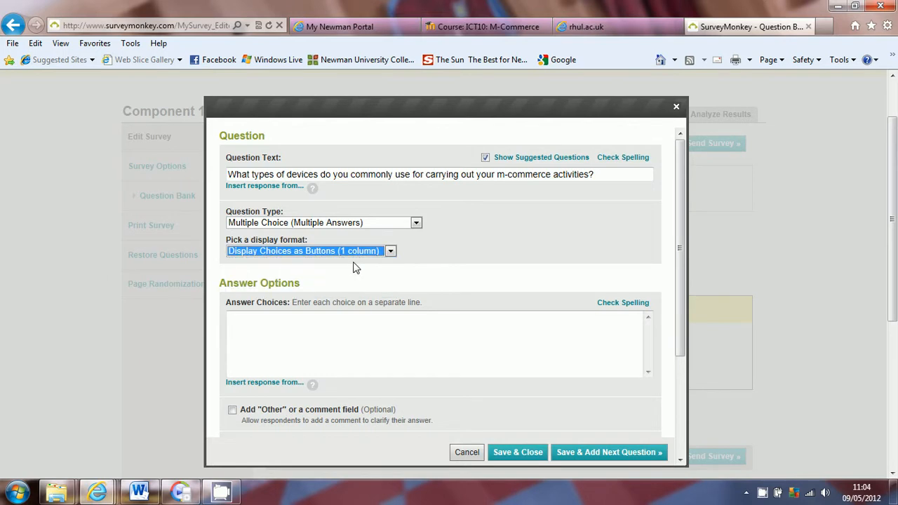
{"action": "left_click", "coordinate": [319, 330]}
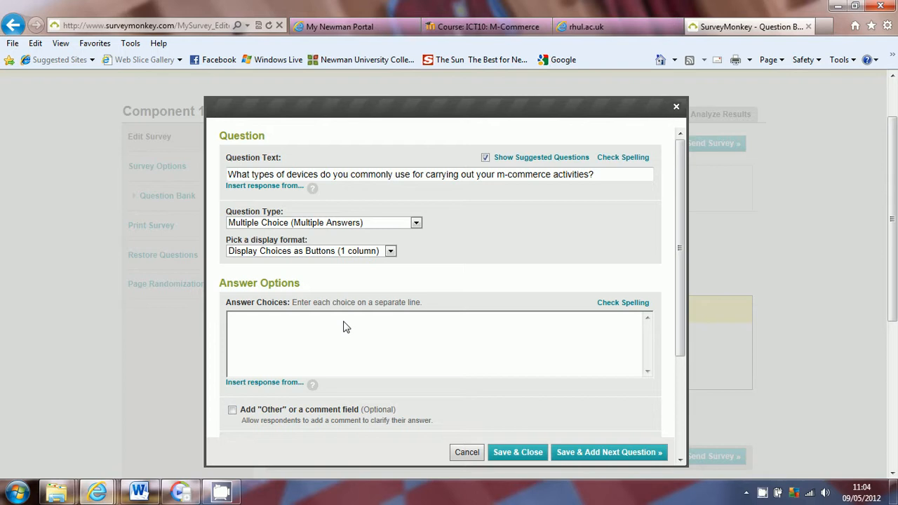
Enter the answer choices smartphones, mobile phones and tablets.
{"action": "type", "text": "smartphones"}
{"action": "key", "text": "Return"}
{"action": "type", "text": "mobile phones"}
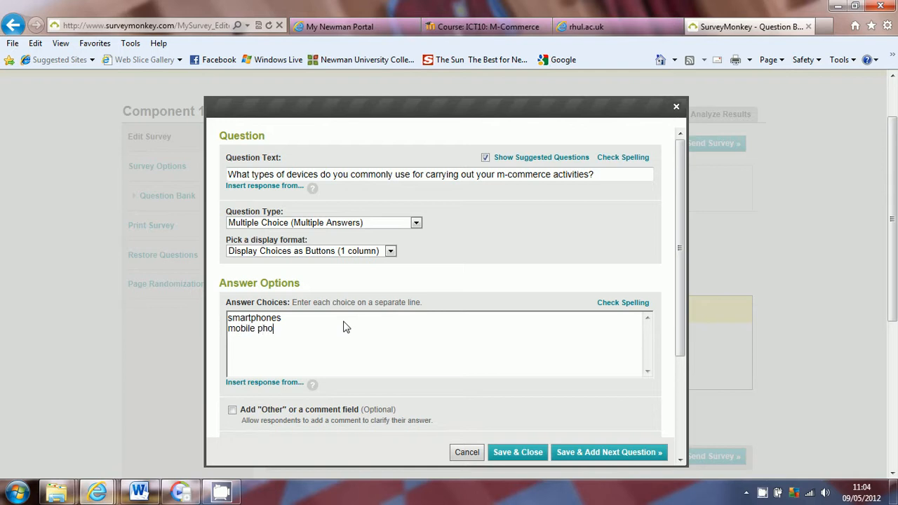
{"action": "key", "text": "Return"}
{"action": "type", "text": "tablets"}
{"action": "key", "text": "Return"}
{"action": "type", "text": "st"}
{"action": "key", "text": "BackSpace"}
{"action": "key", "text": "BackSpace"}
{"action": "left_click_drag", "start_coordinate": [680, 290], "coordinate": [677, 339]}
Add an Other comment field sized as a paragraph of text, 5 lines tall.
{"action": "left_click", "coordinate": [231, 336]}
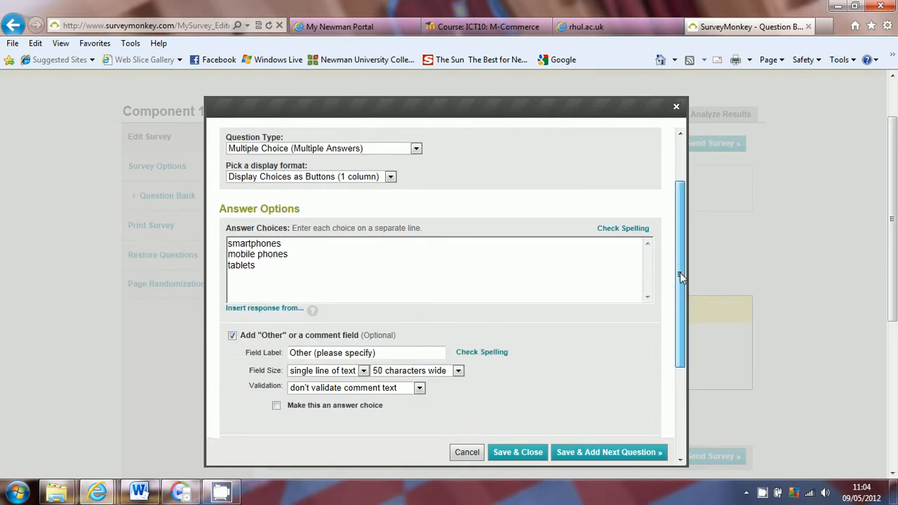
{"action": "left_click_drag", "start_coordinate": [680, 272], "coordinate": [676, 307]}
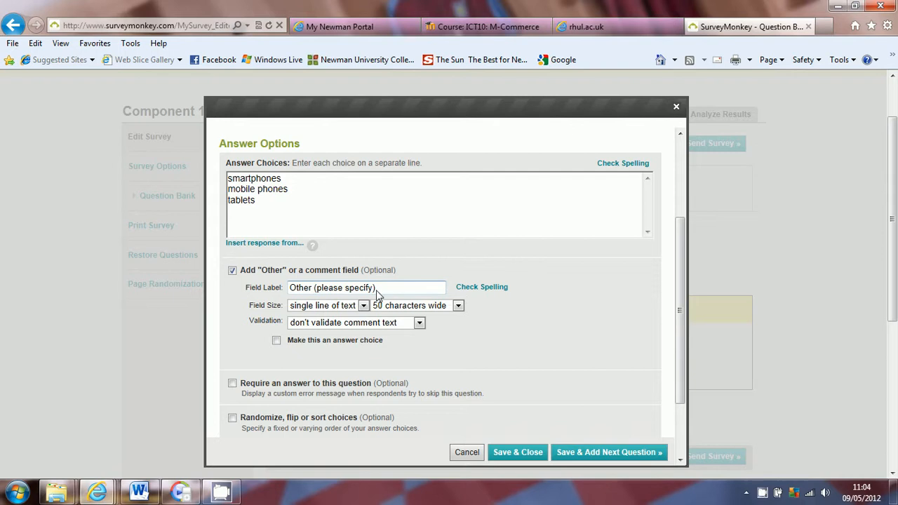
{"action": "left_click", "coordinate": [360, 306]}
{"action": "left_click", "coordinate": [356, 307]}
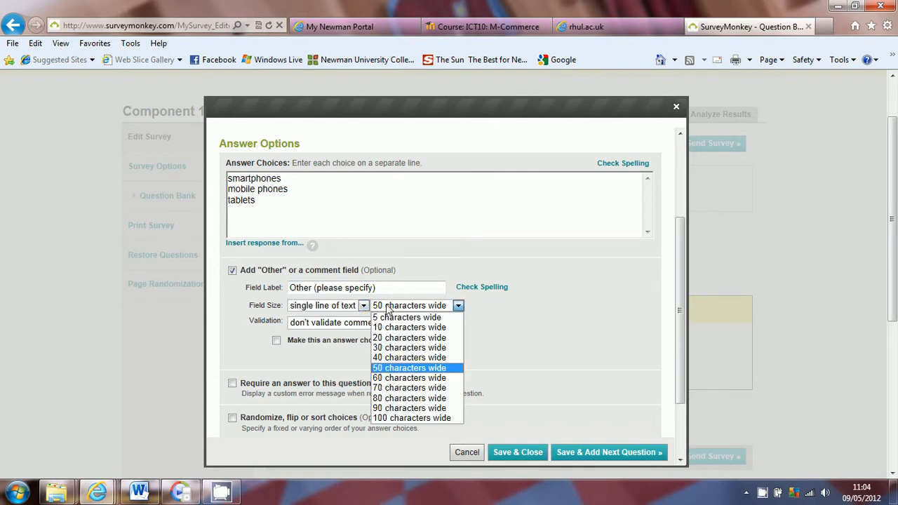
{"action": "left_click", "coordinate": [390, 308]}
{"action": "left_click", "coordinate": [399, 310]}
{"action": "left_click", "coordinate": [358, 308]}
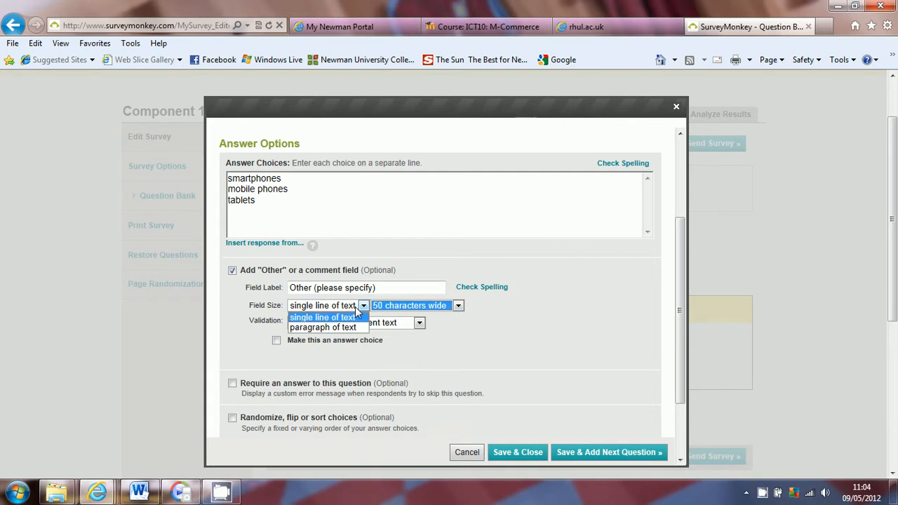
{"action": "left_click", "coordinate": [351, 328]}
{"action": "left_click", "coordinate": [389, 308]}
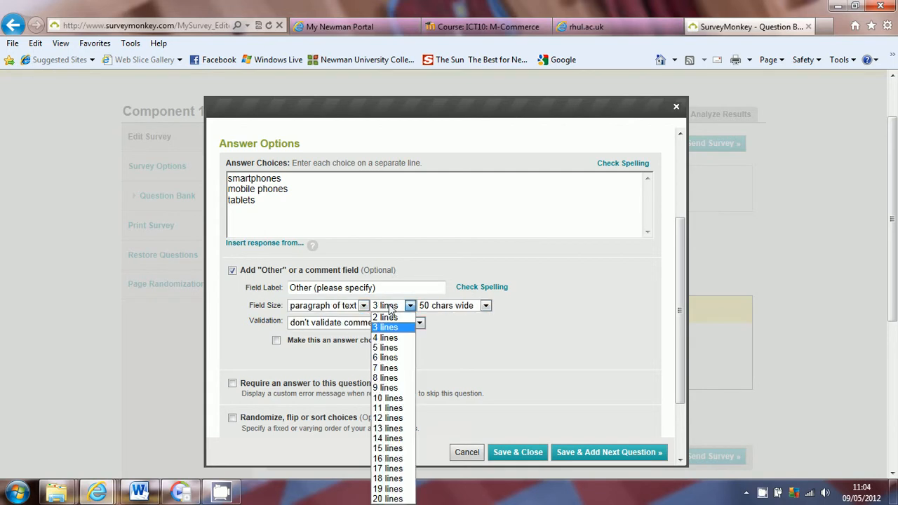
{"action": "left_click", "coordinate": [385, 348]}
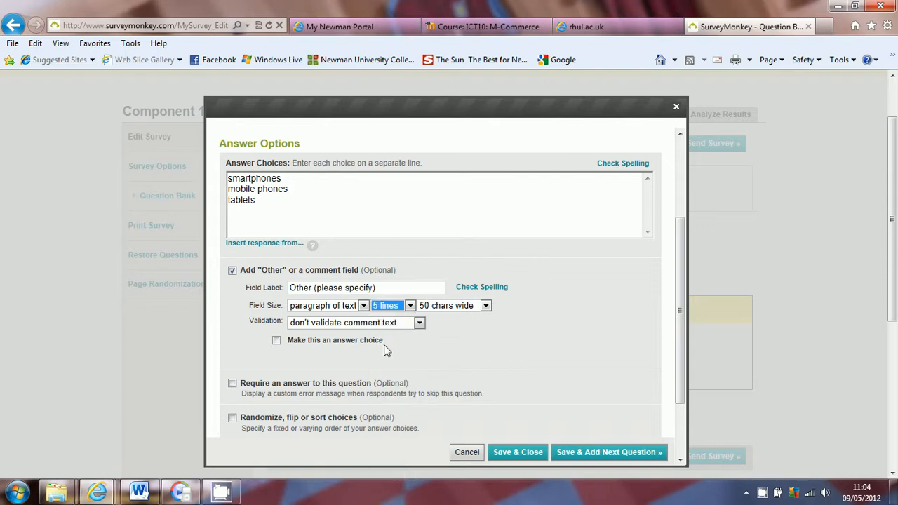
{"action": "left_click", "coordinate": [678, 259]}
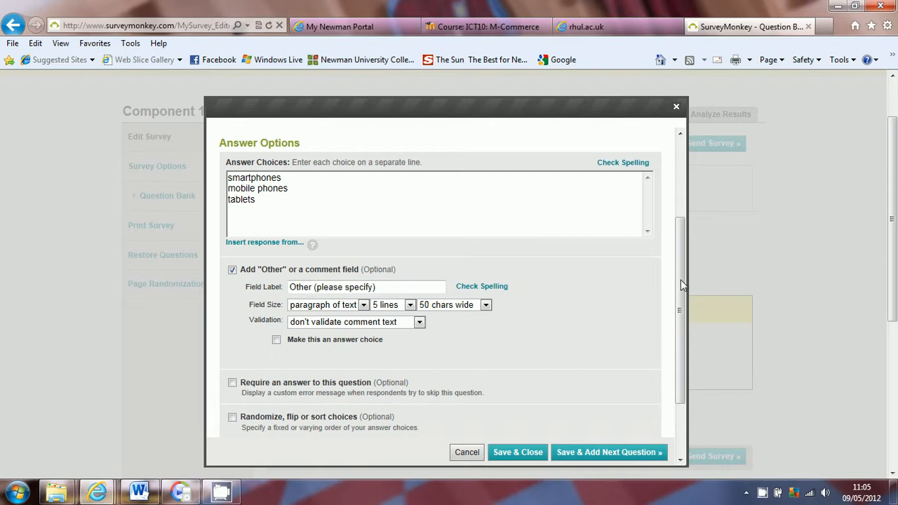
{"action": "left_click_drag", "start_coordinate": [680, 280], "coordinate": [679, 302]}
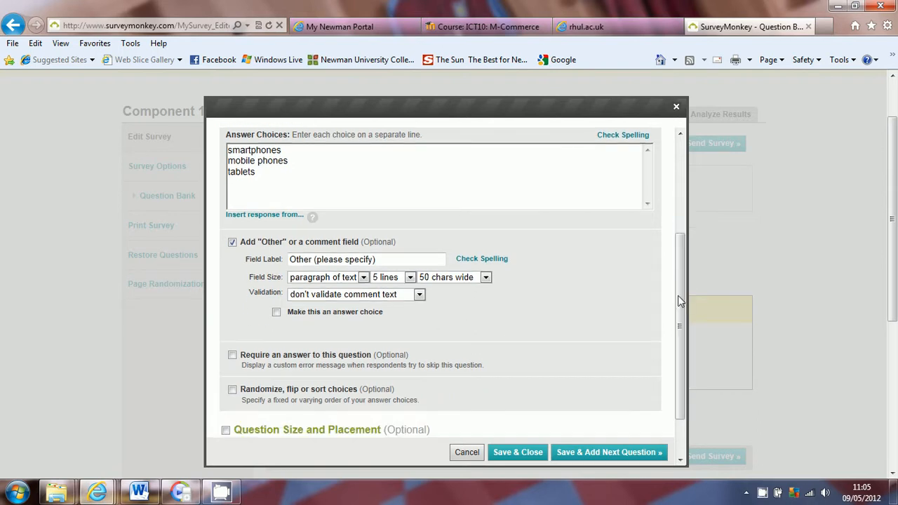
Tick Make this an answer choice and Require an answer (at least 1 choice).
{"action": "left_click", "coordinate": [277, 312]}
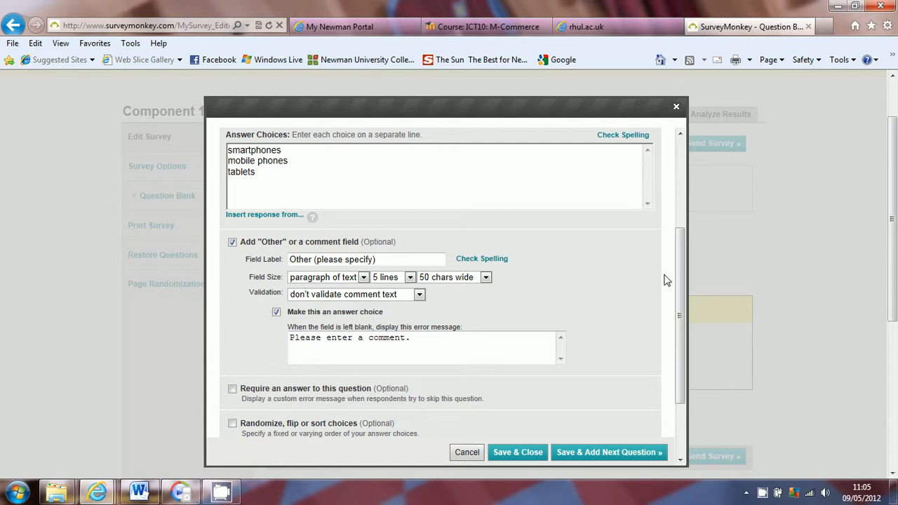
{"action": "scroll", "coordinate": [666, 281], "scroll_direction": "down", "scroll_amount": 2}
{"action": "scroll", "coordinate": [666, 280], "scroll_direction": "down", "scroll_amount": 3}
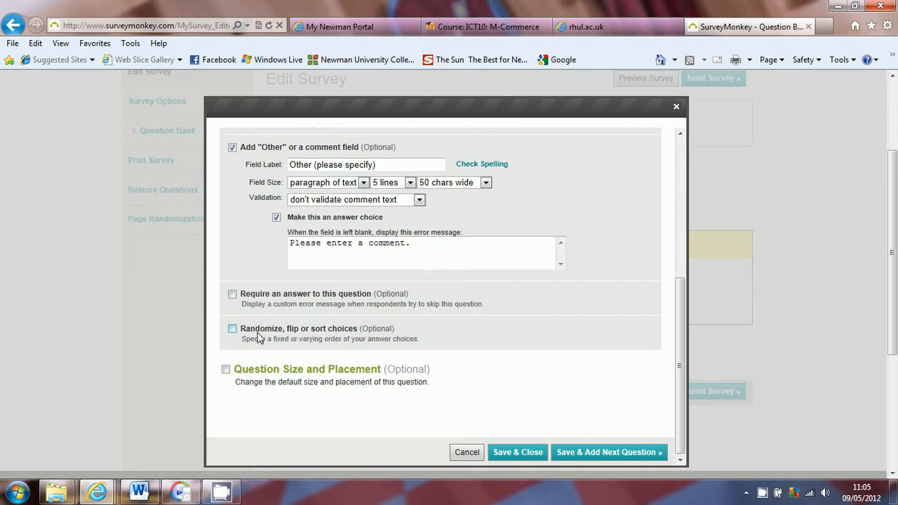
{"action": "left_click", "coordinate": [232, 294]}
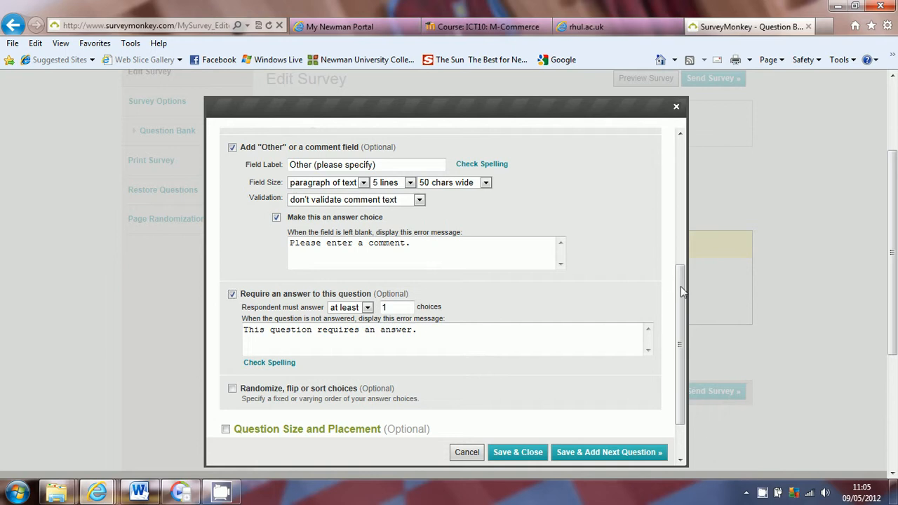
{"action": "left_click_drag", "start_coordinate": [680, 286], "coordinate": [679, 326]}
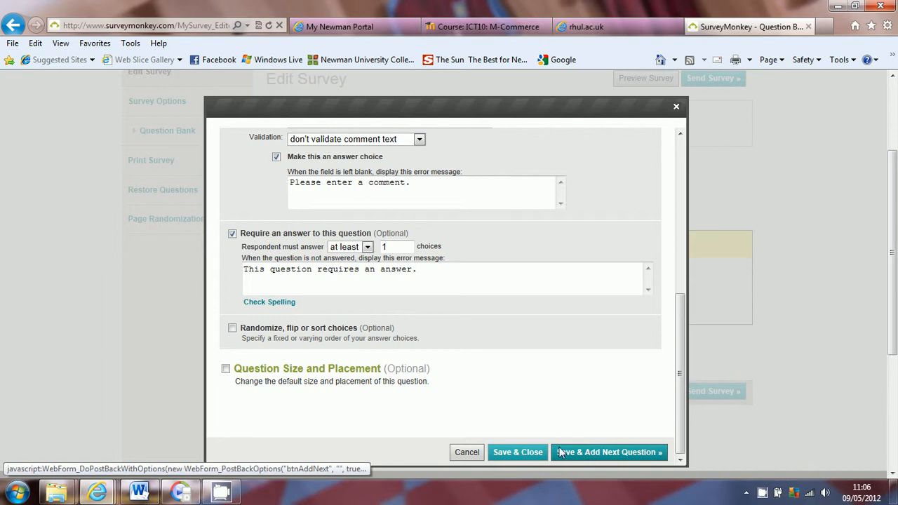
{"action": "left_click", "coordinate": [517, 450]}
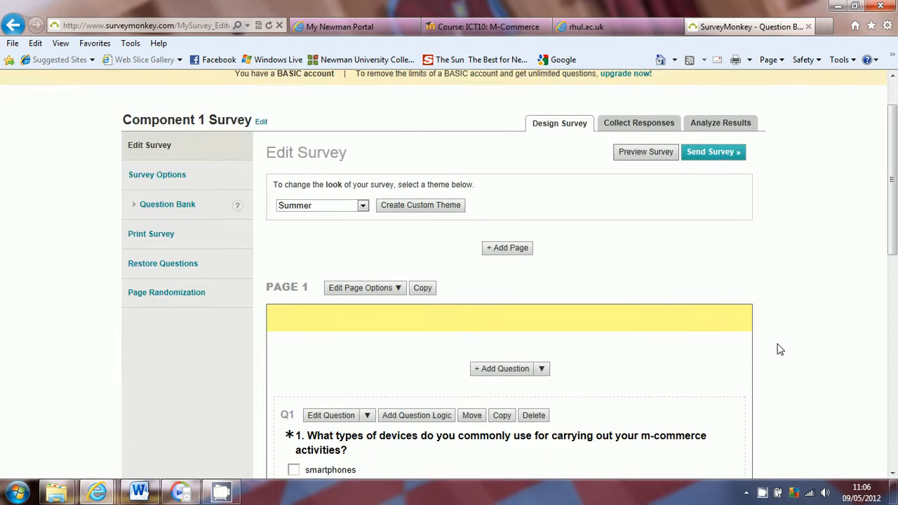
{"action": "scroll", "coordinate": [780, 350], "scroll_direction": "down", "scroll_amount": 4}
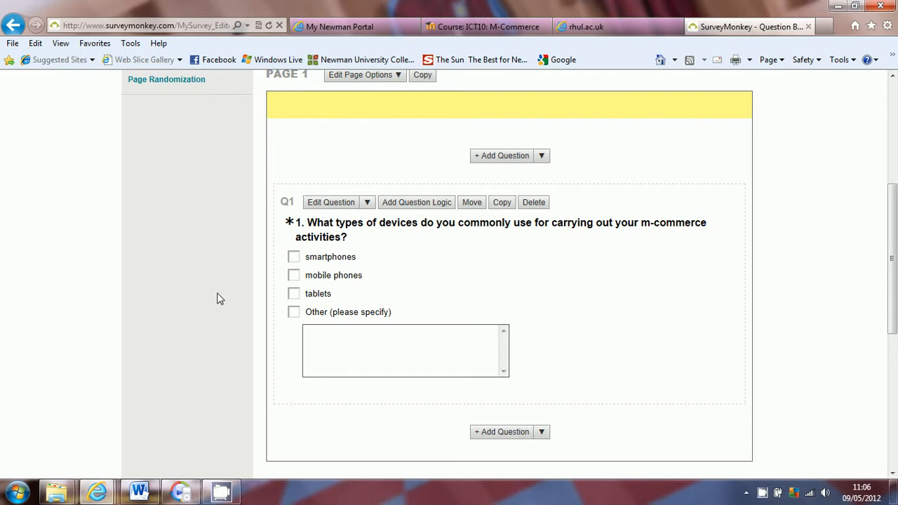
{"action": "scroll", "coordinate": [215, 247], "scroll_direction": "down", "scroll_amount": 1}
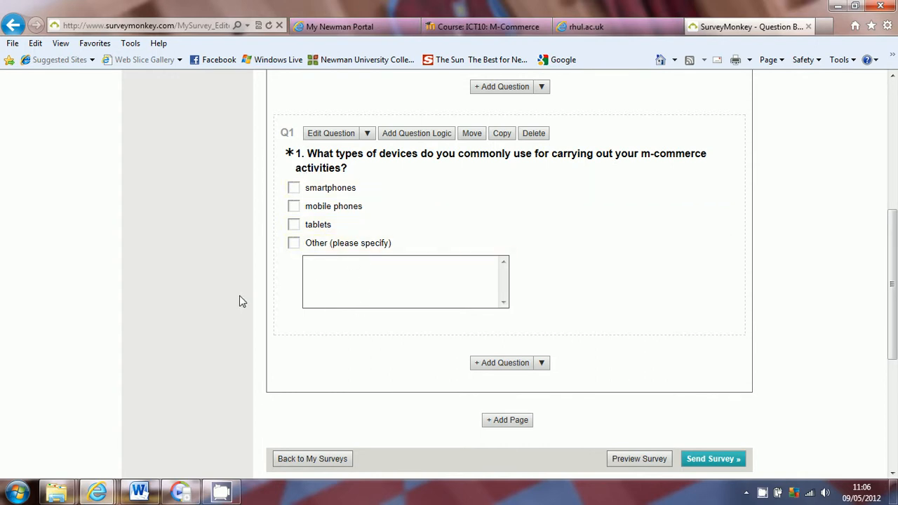
{"action": "scroll", "coordinate": [239, 300], "scroll_direction": "down", "scroll_amount": 2}
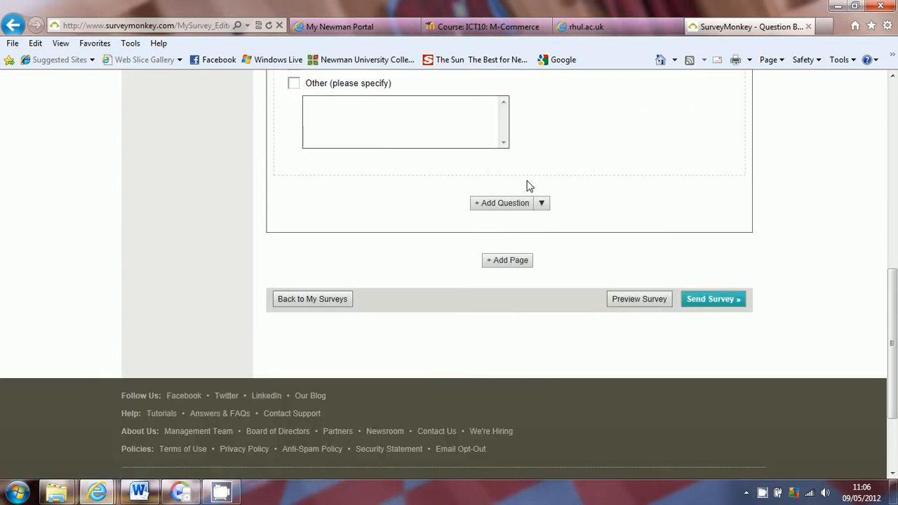
{"action": "scroll", "coordinate": [199, 273], "scroll_direction": "up", "scroll_amount": 4}
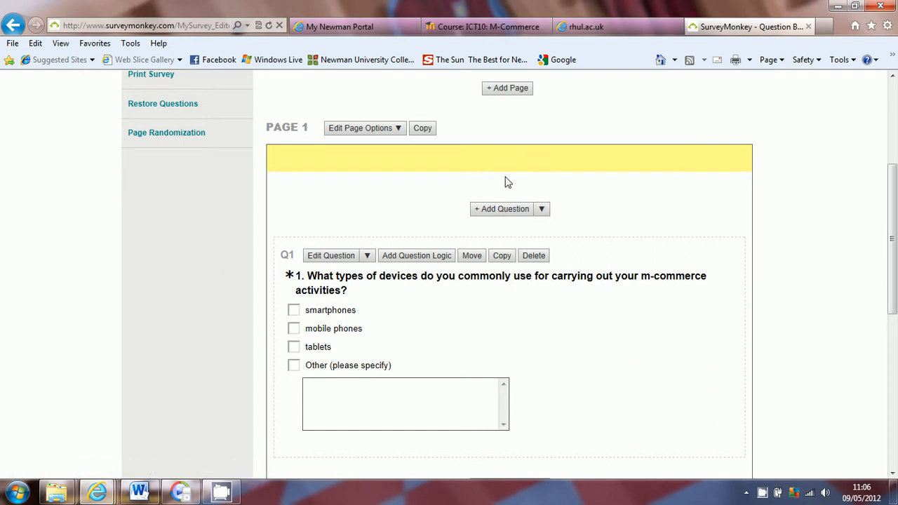
{"action": "scroll", "coordinate": [217, 278], "scroll_direction": "down", "scroll_amount": 4}
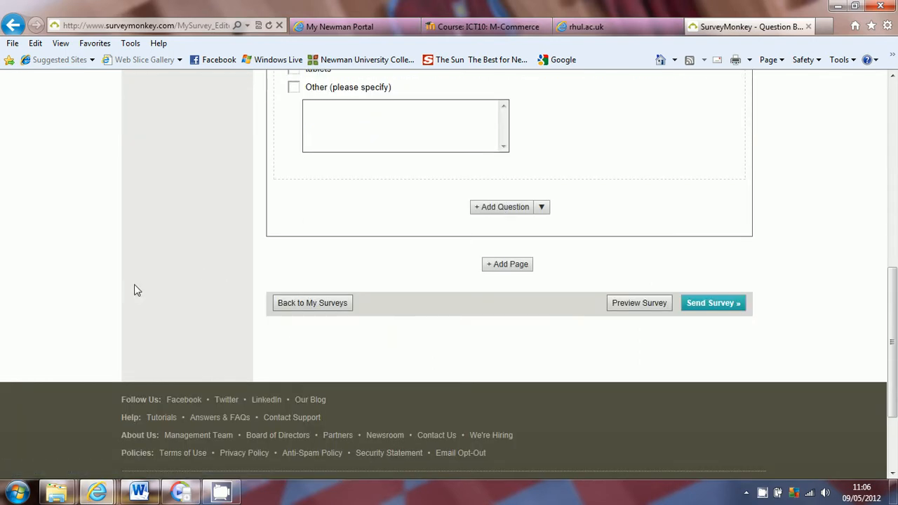
{"action": "scroll", "coordinate": [200, 278], "scroll_direction": "up", "scroll_amount": 1}
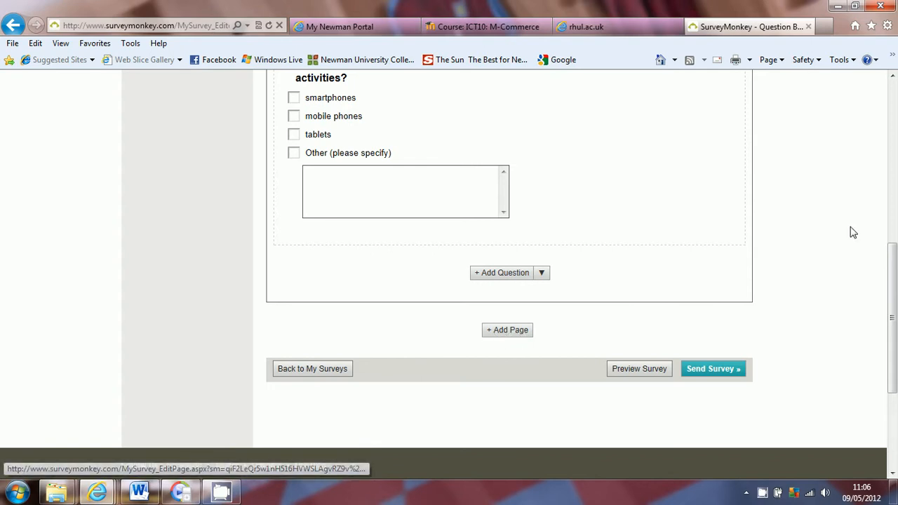
{"action": "scroll", "coordinate": [805, 268], "scroll_direction": "up", "scroll_amount": 6}
{"action": "scroll", "coordinate": [805, 268], "scroll_direction": "up", "scroll_amount": 1}
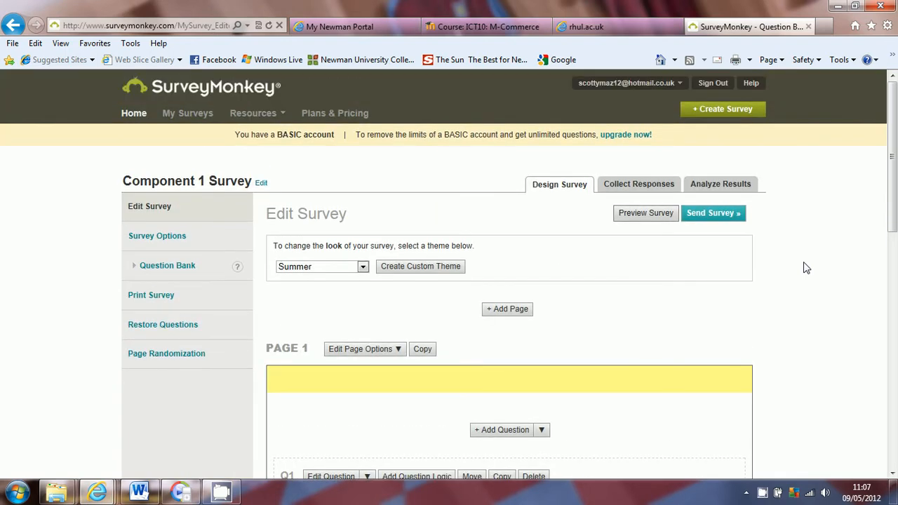
{"action": "scroll", "coordinate": [805, 268], "scroll_direction": "down", "scroll_amount": 5}
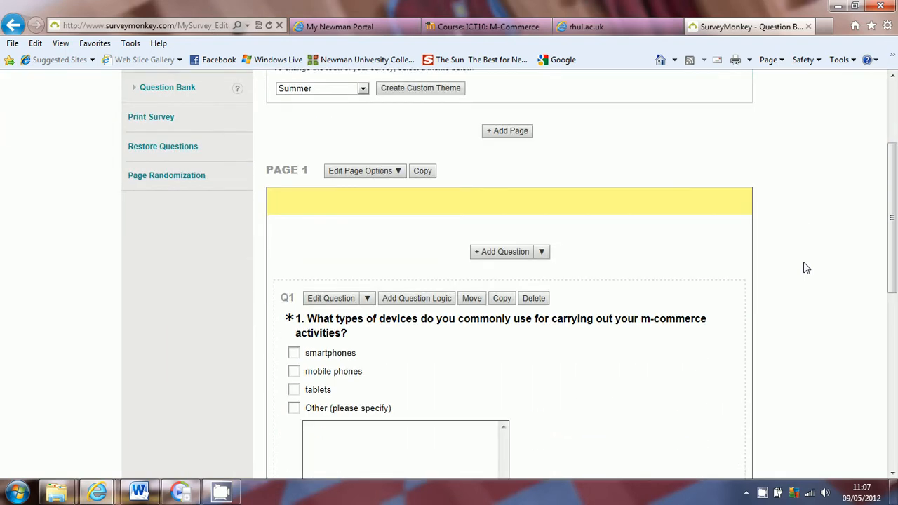
{"action": "scroll", "coordinate": [805, 268], "scroll_direction": "down", "scroll_amount": 1}
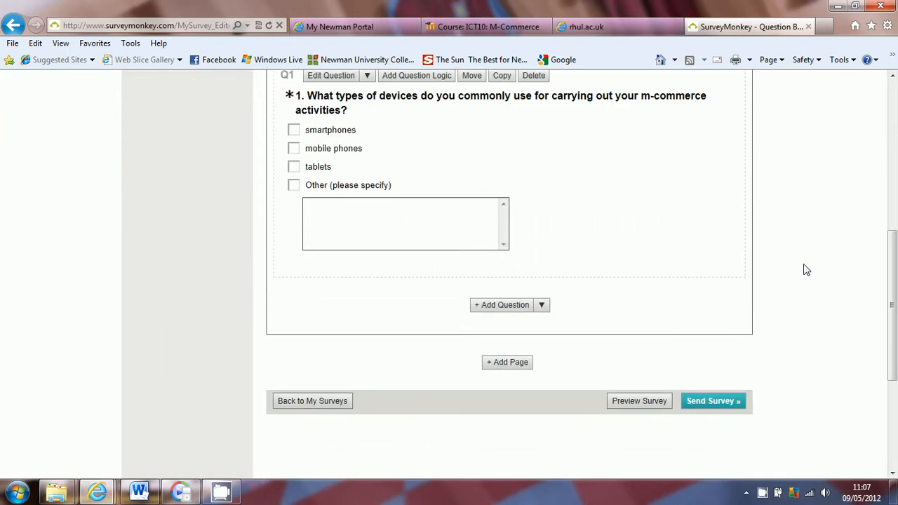
{"action": "scroll", "coordinate": [805, 293], "scroll_direction": "down", "scroll_amount": 2}
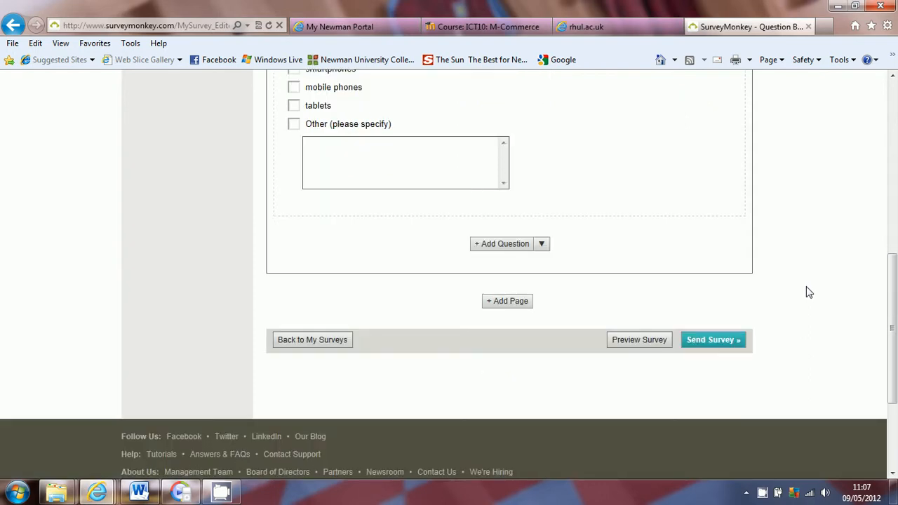
{"action": "left_click", "coordinate": [627, 341]}
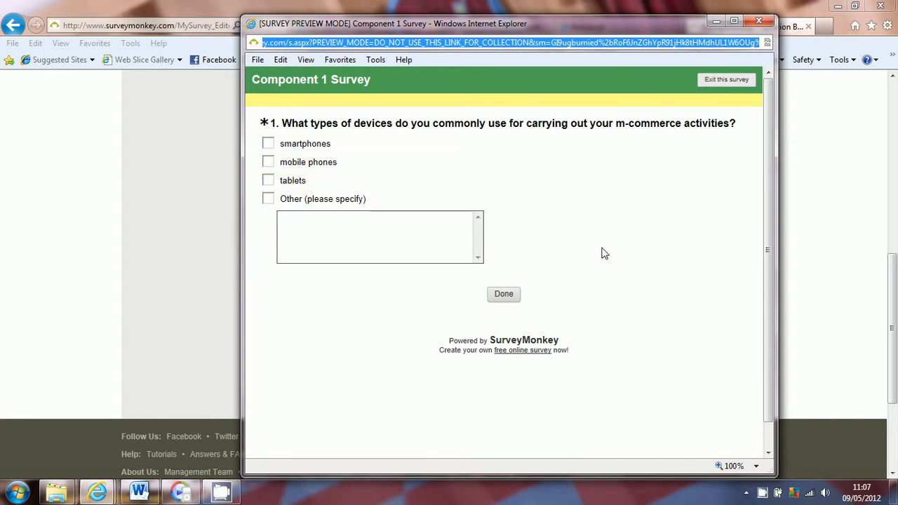
{"action": "left_click", "coordinate": [269, 161]}
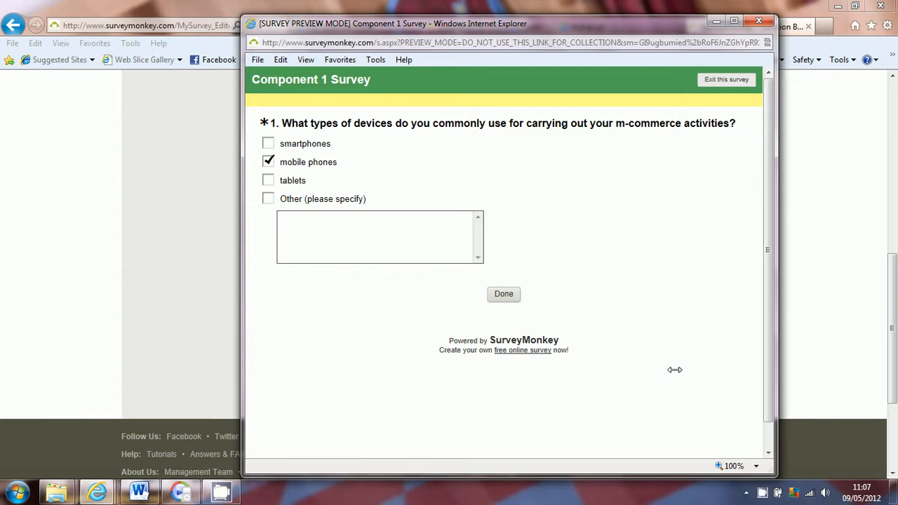
{"action": "left_click", "coordinate": [758, 27]}
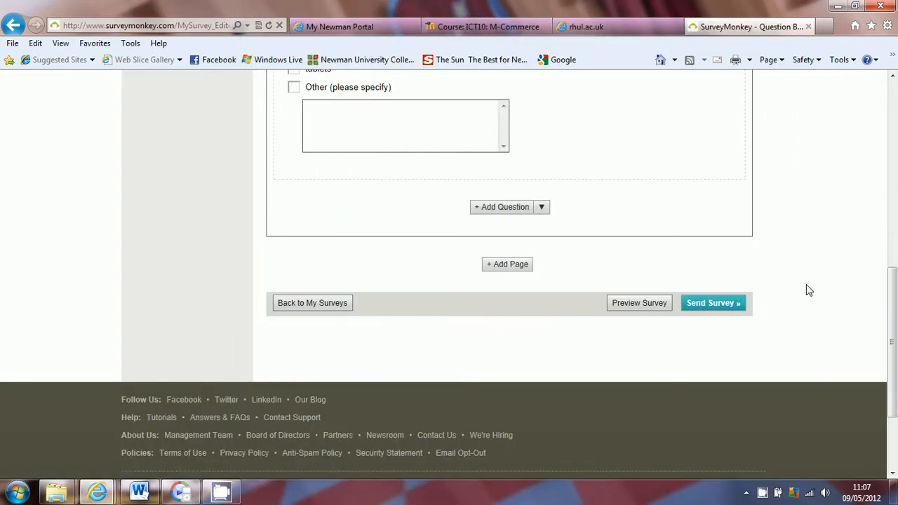
Create the Web Link collector and review the survey link and More Ways to Send.
{"action": "left_click", "coordinate": [713, 303]}
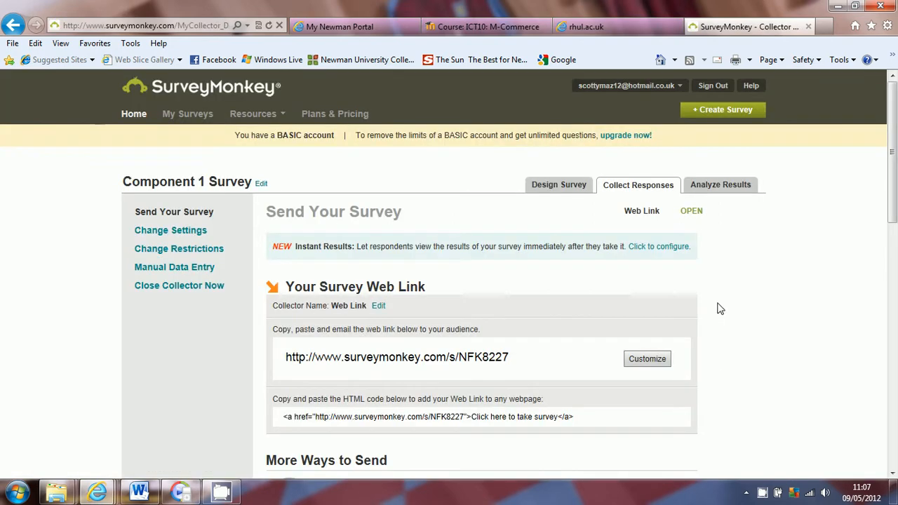
{"action": "scroll", "coordinate": [789, 261], "scroll_direction": "down", "scroll_amount": 3}
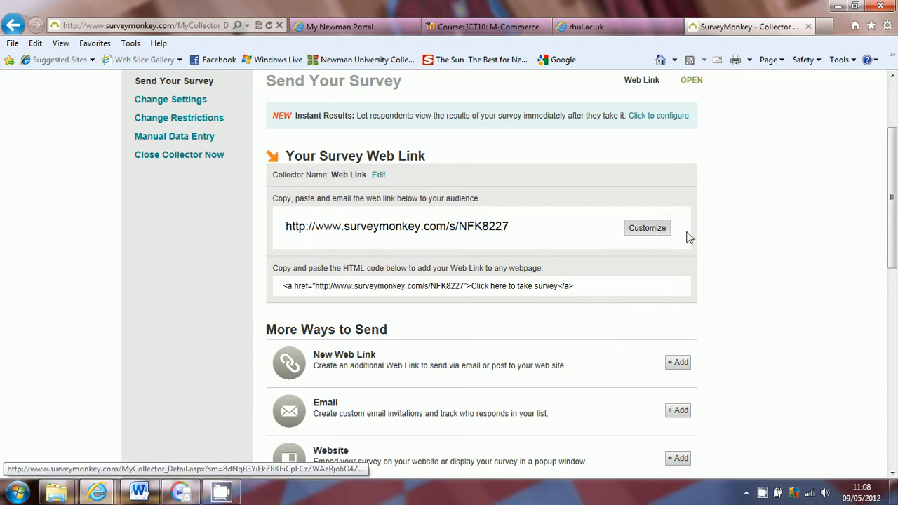
{"action": "scroll", "coordinate": [747, 226], "scroll_direction": "down", "scroll_amount": 3}
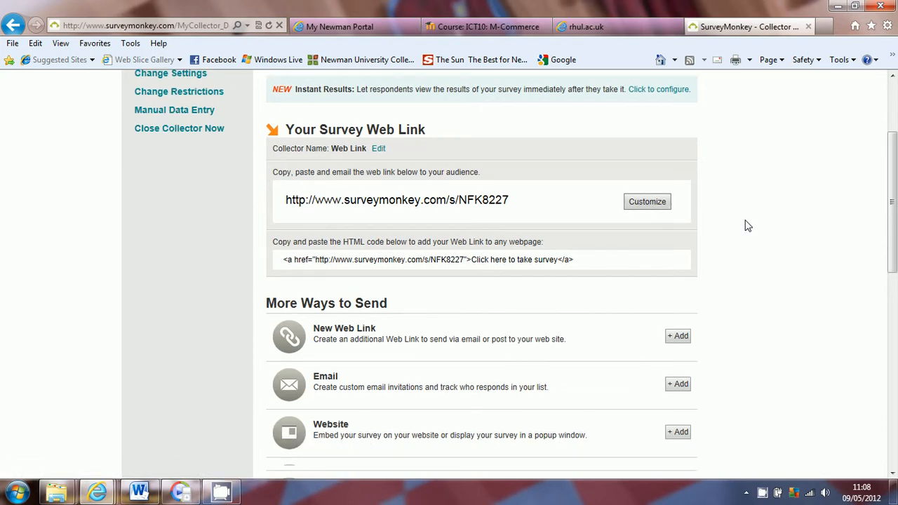
{"action": "scroll", "coordinate": [748, 226], "scroll_direction": "up", "scroll_amount": 1}
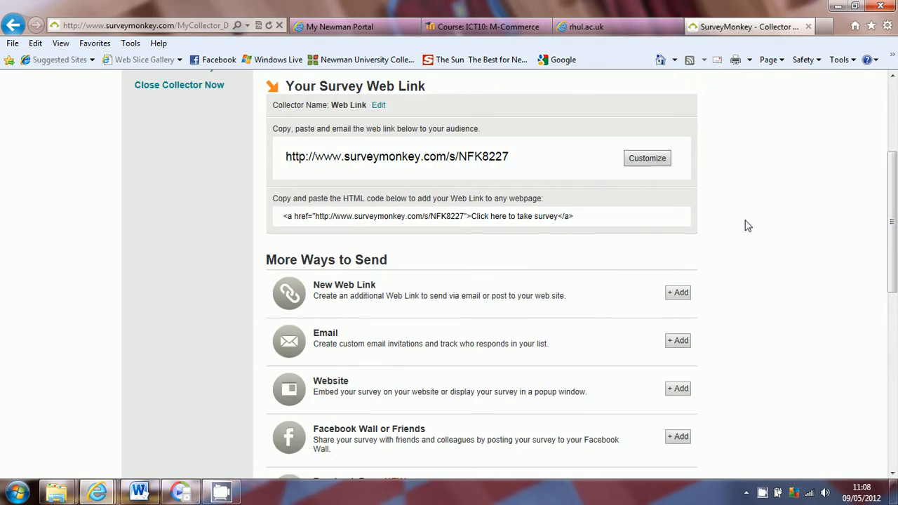
{"action": "scroll", "coordinate": [748, 226], "scroll_direction": "down", "scroll_amount": 3}
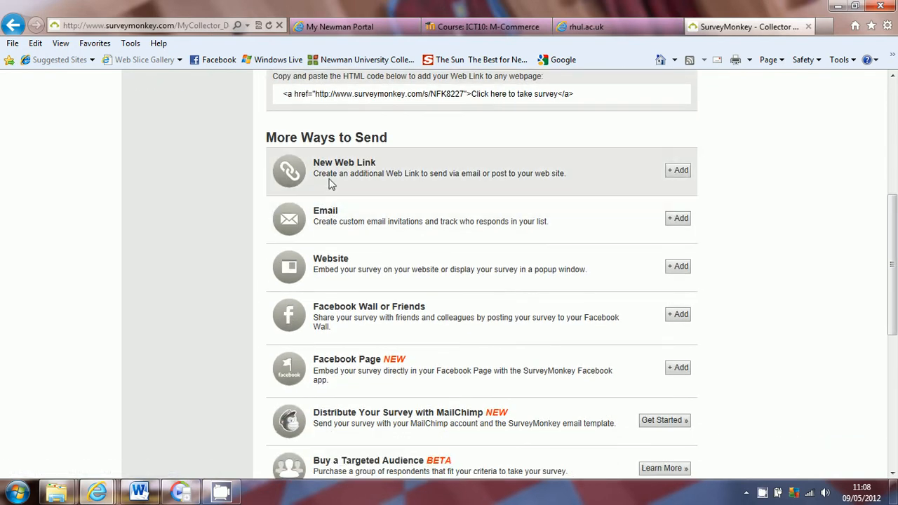
{"action": "scroll", "coordinate": [182, 281], "scroll_direction": "up", "scroll_amount": 1}
{"action": "scroll", "coordinate": [182, 280], "scroll_direction": "down", "scroll_amount": 3}
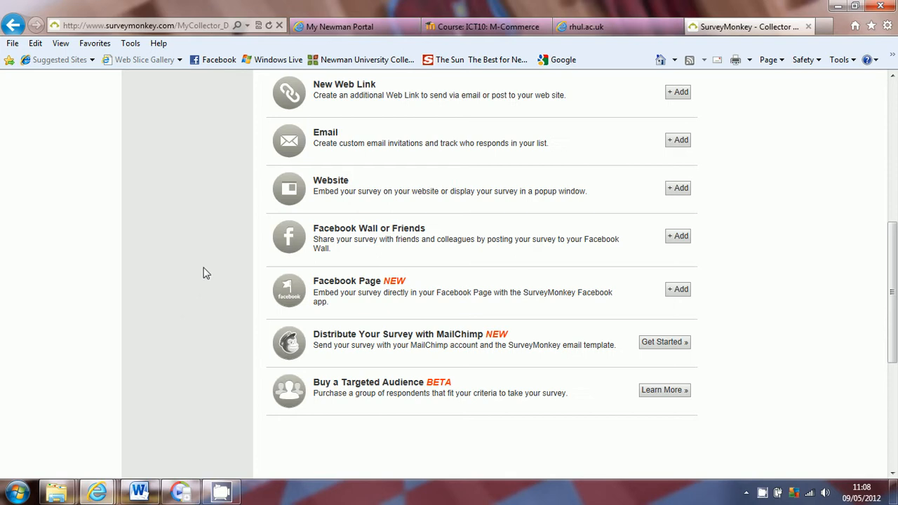
{"action": "scroll", "coordinate": [203, 273], "scroll_direction": "up", "scroll_amount": 2}
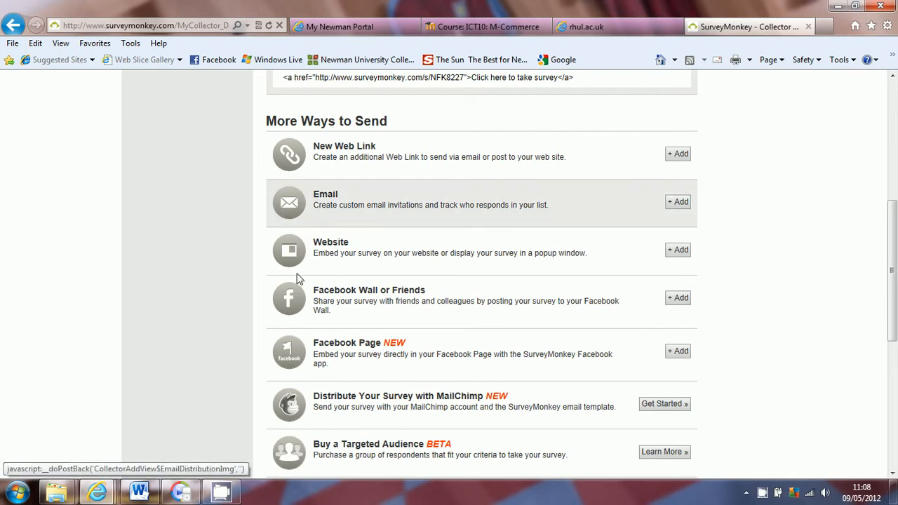
{"action": "scroll", "coordinate": [209, 296], "scroll_direction": "up", "scroll_amount": 4}
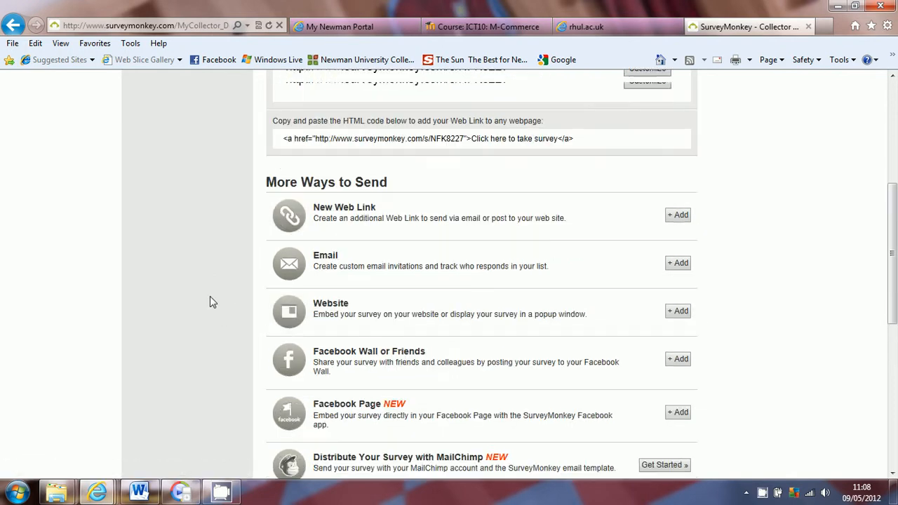
{"action": "scroll", "coordinate": [210, 296], "scroll_direction": "up", "scroll_amount": 2}
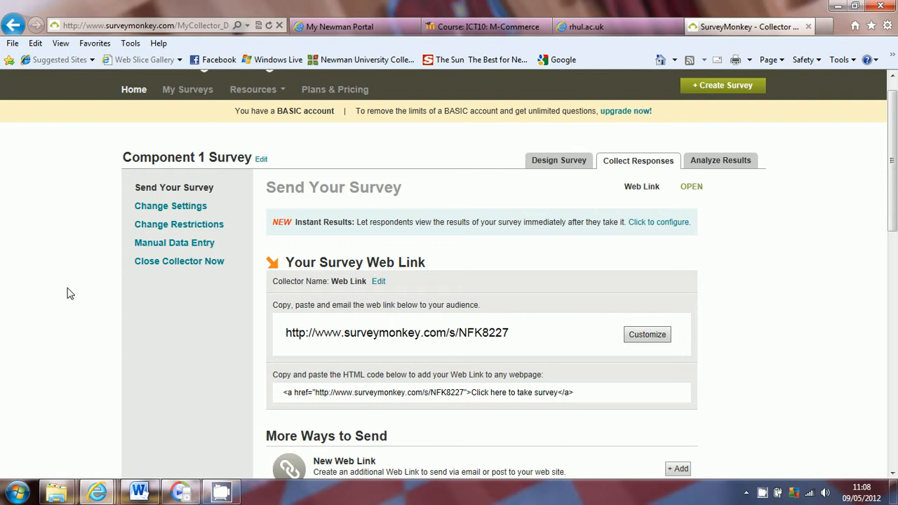
Open My Surveys, check Component 1 Survey, then return to the survey list.
{"action": "left_click", "coordinate": [199, 90]}
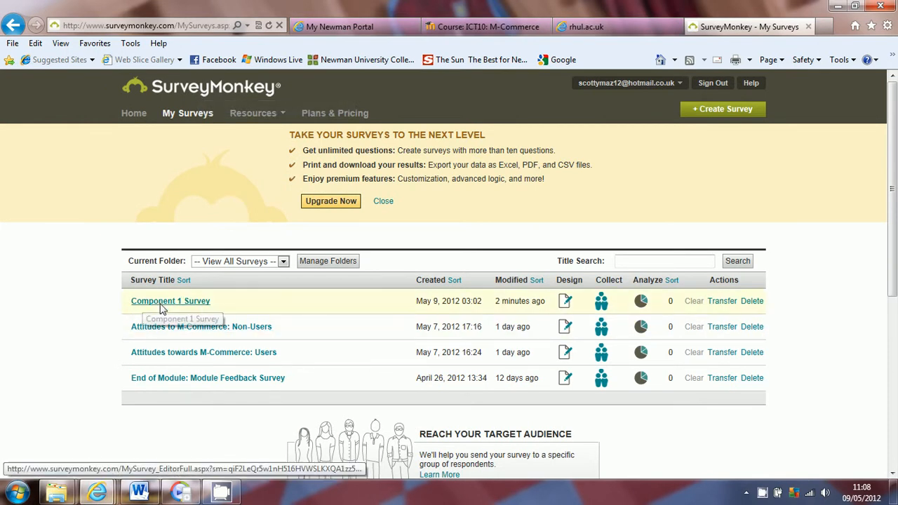
{"action": "left_click", "coordinate": [154, 302]}
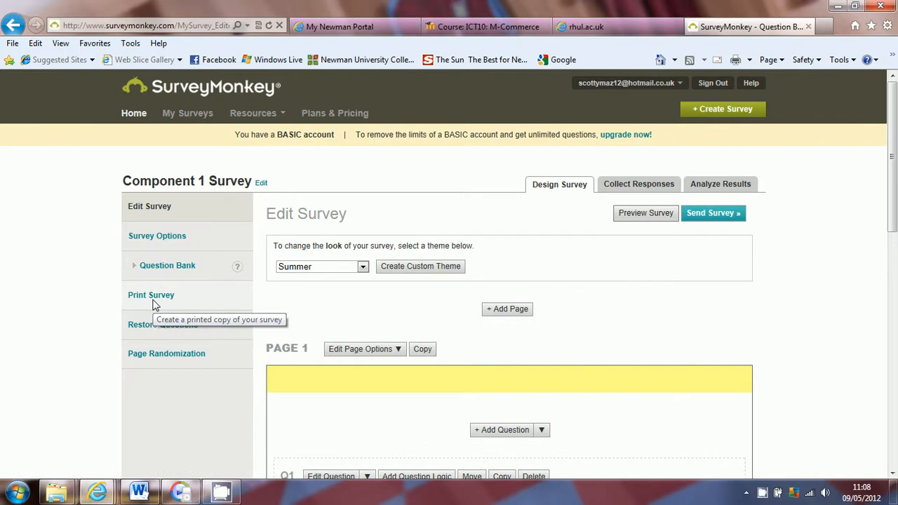
{"action": "scroll", "coordinate": [810, 325], "scroll_direction": "down", "scroll_amount": 7}
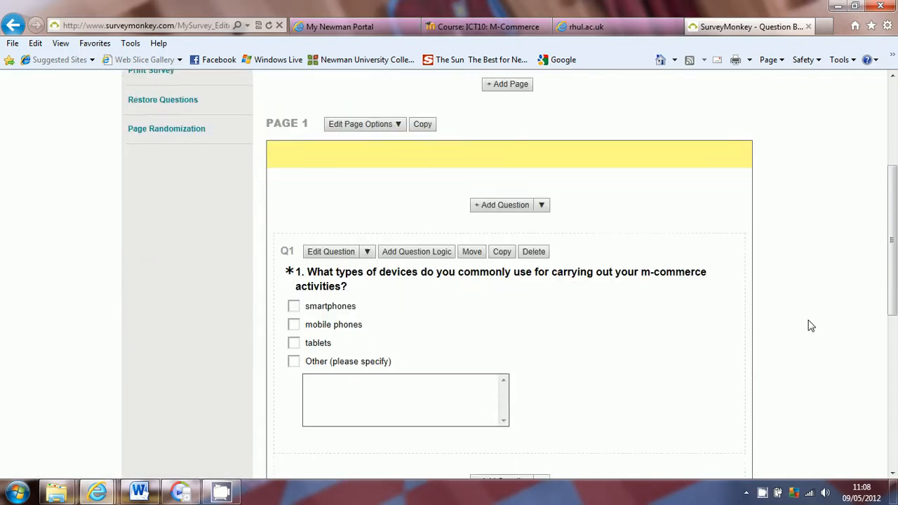
{"action": "scroll", "coordinate": [810, 326], "scroll_direction": "up", "scroll_amount": 10}
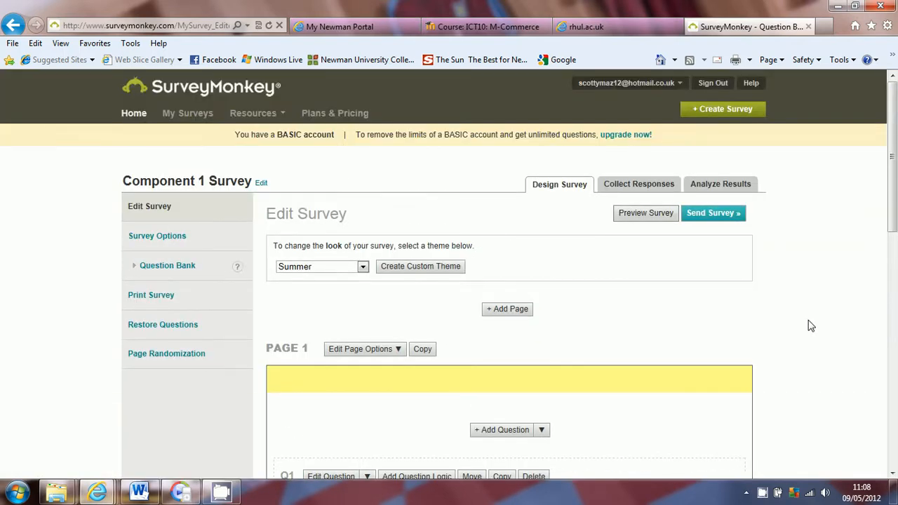
{"action": "left_click", "coordinate": [188, 113]}
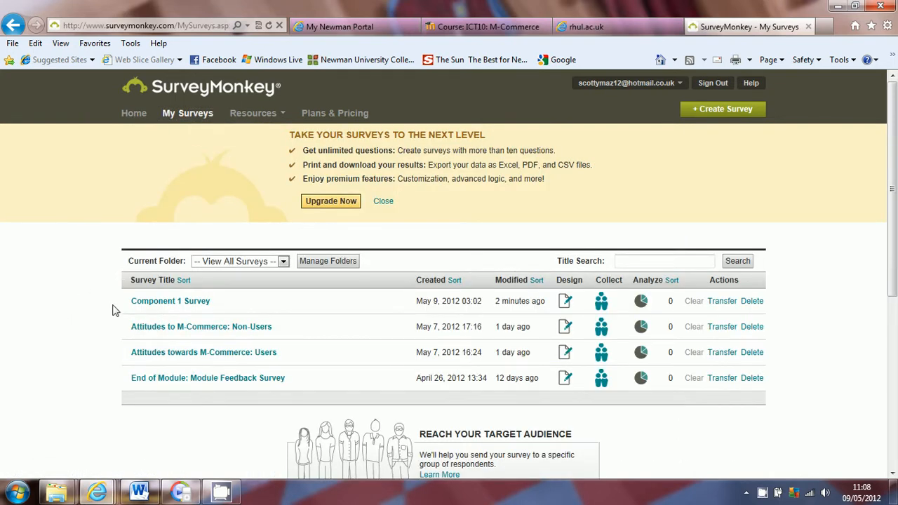
{"action": "scroll", "coordinate": [112, 310], "scroll_direction": "down", "scroll_amount": 1}
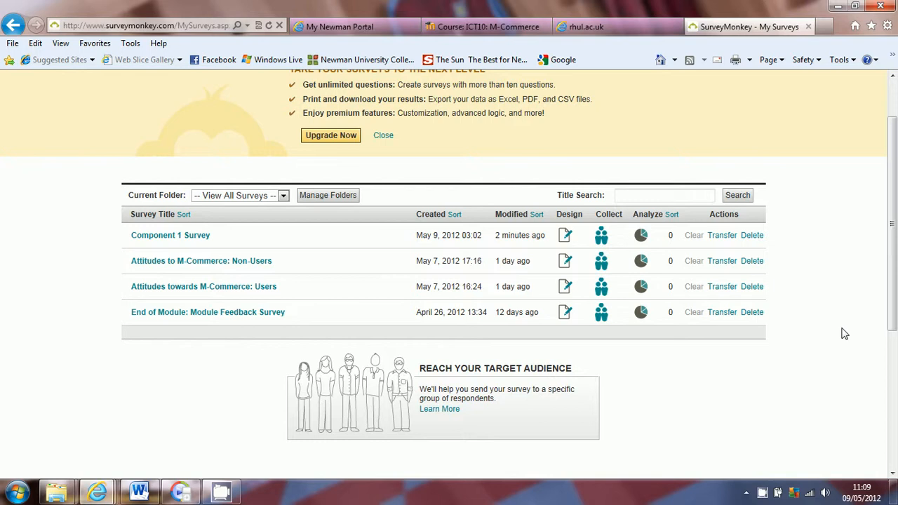
{"action": "scroll", "coordinate": [885, 329], "scroll_direction": "up", "scroll_amount": 2}
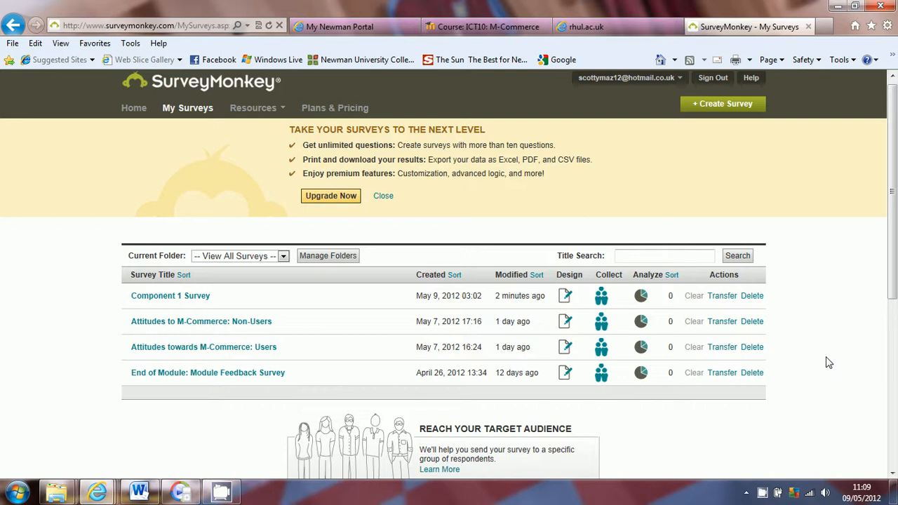
{"action": "mouse_move", "coordinate": [890, 224]}
{"action": "left_mouse_down"}
{"action": "mouse_move", "coordinate": [867, 400]}
{"action": "mouse_move", "coordinate": [888, 332]}
{"action": "mouse_move", "coordinate": [889, 209]}
{"action": "left_mouse_up"}
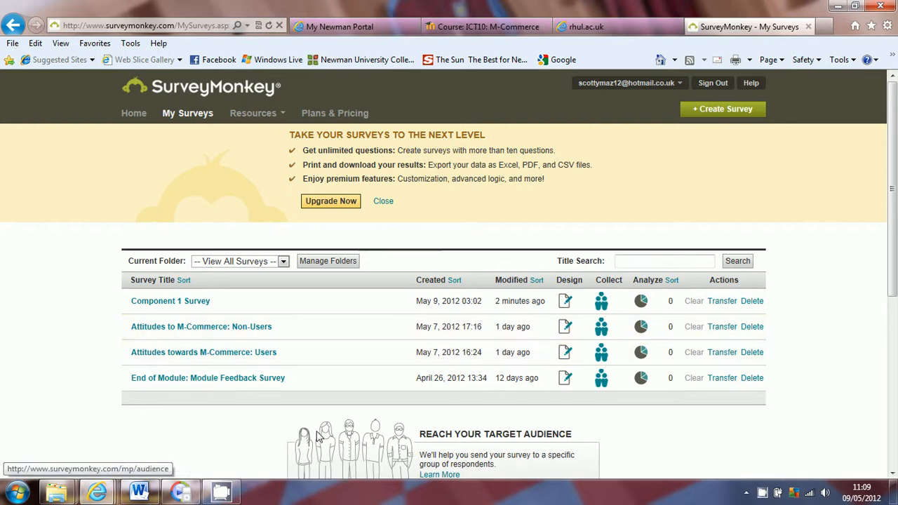
{"action": "left_click", "coordinate": [218, 495]}
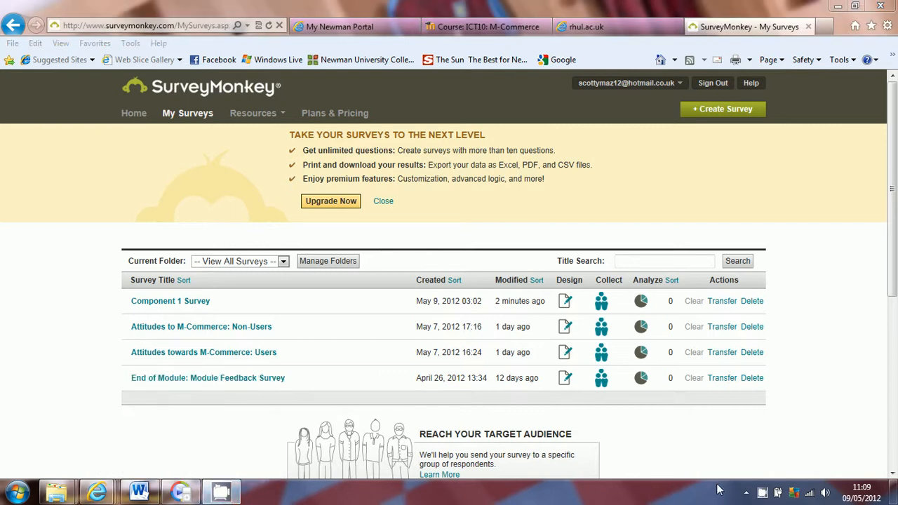